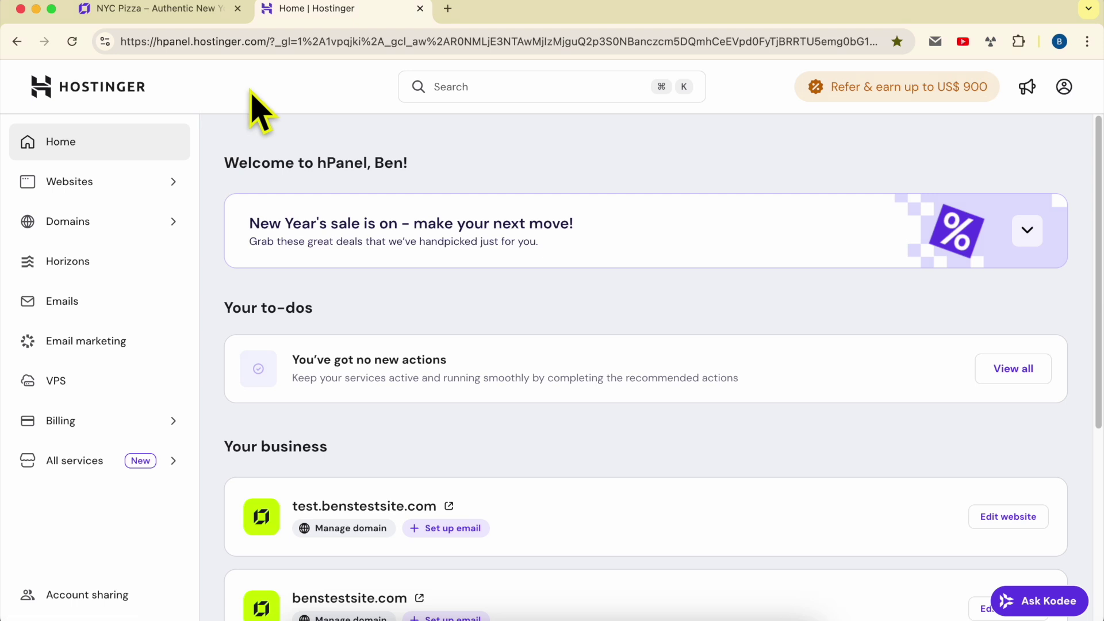
- Open benstestsite.com for editing in the website builder from the account's list of websites
{"action": "left_click", "coordinate": [78, 189]}
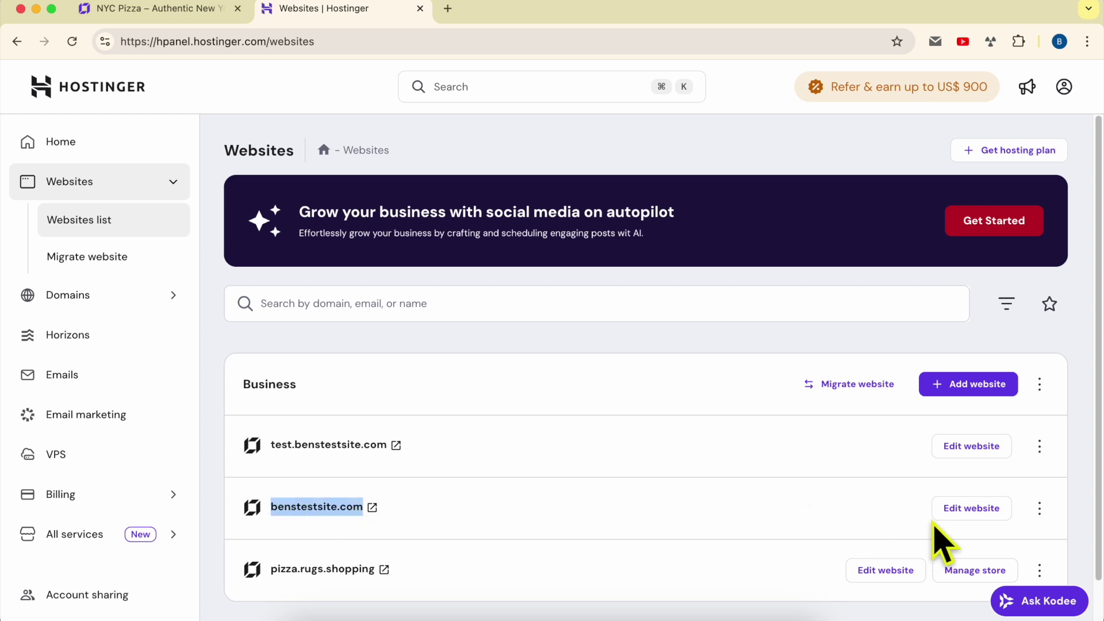
{"action": "left_click", "coordinate": [971, 509]}
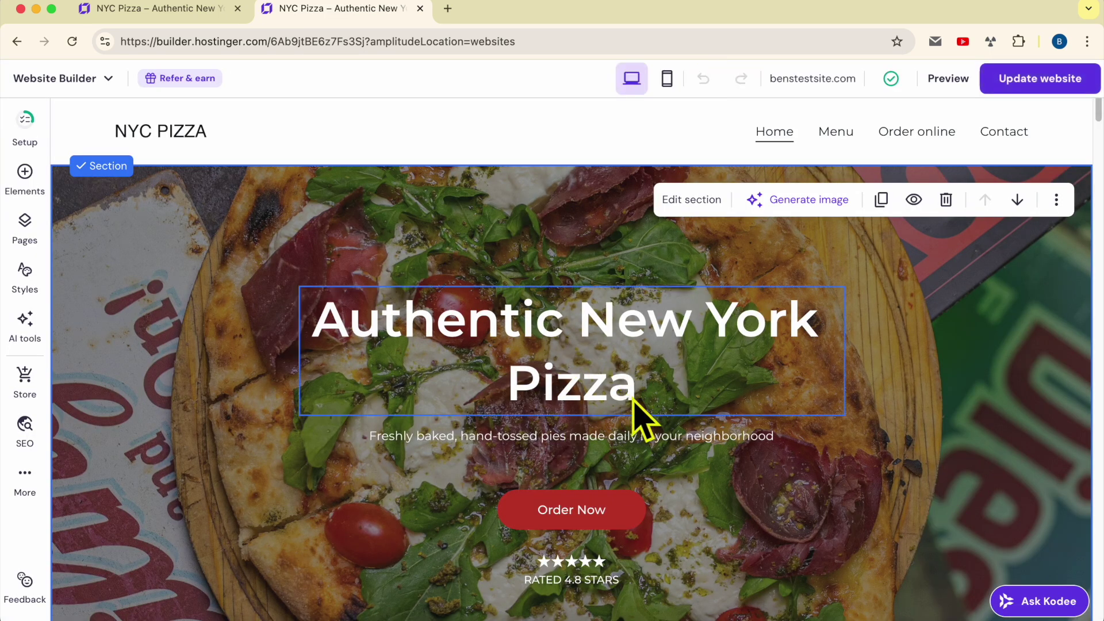
- Add a blank section between the hero section and the "Welcome to NYC Pizza" section
{"action": "scroll", "coordinate": [635, 403], "scroll_direction": "down", "scroll_amount": 15}
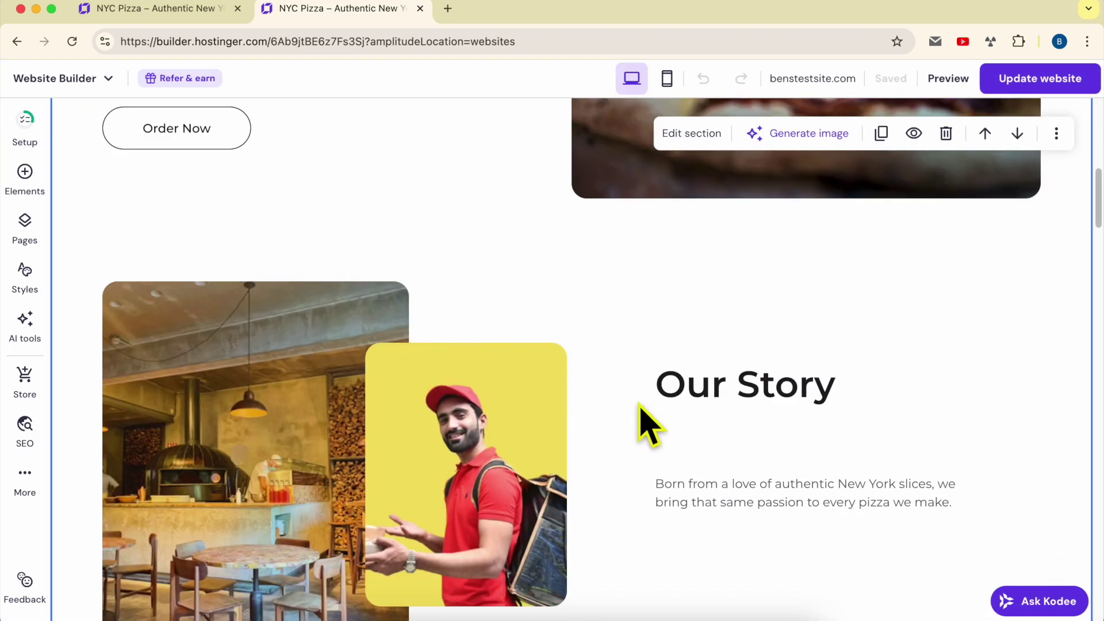
{"action": "scroll", "coordinate": [638, 414], "scroll_direction": "up", "scroll_amount": 7}
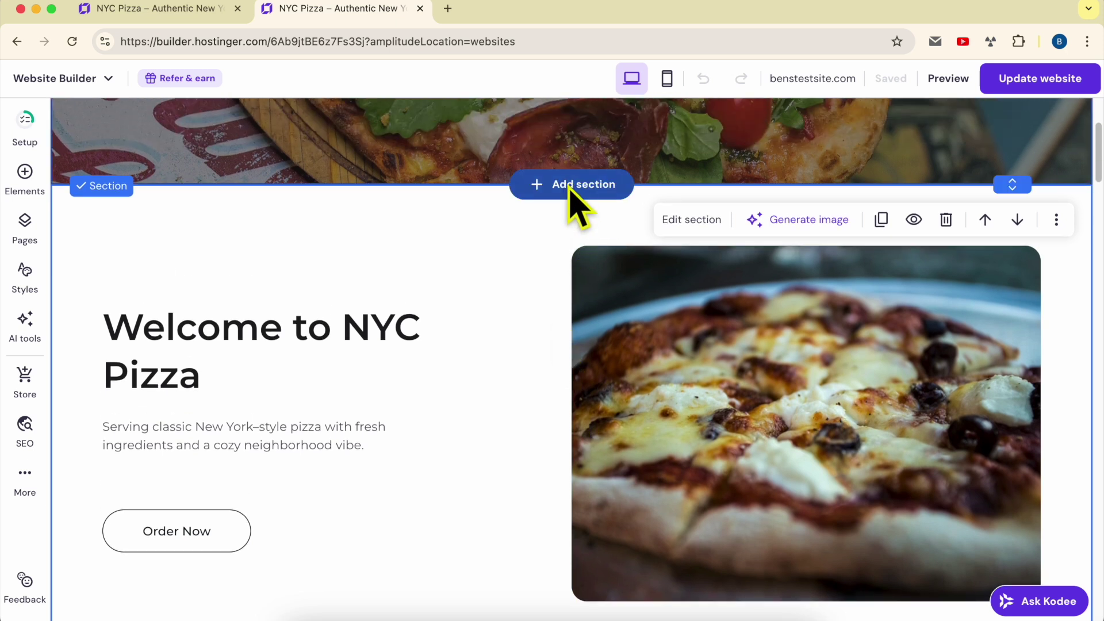
{"action": "left_click", "coordinate": [572, 187]}
{"action": "left_click", "coordinate": [299, 270]}
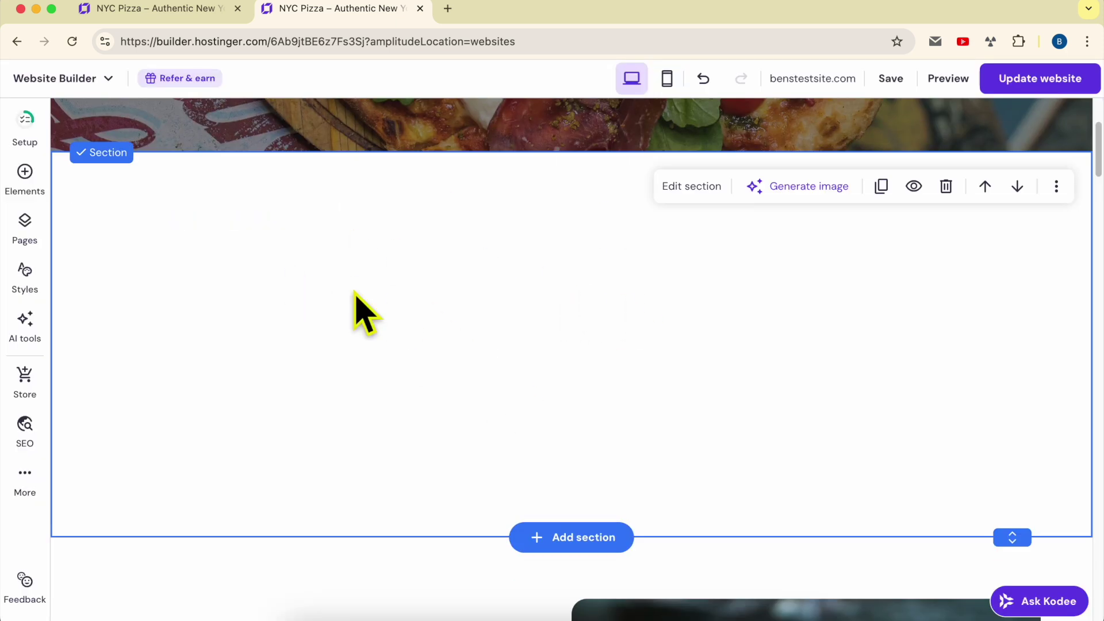
- Place a Video element in the new blank section below the hero and close the elements list
{"action": "left_click", "coordinate": [27, 177]}
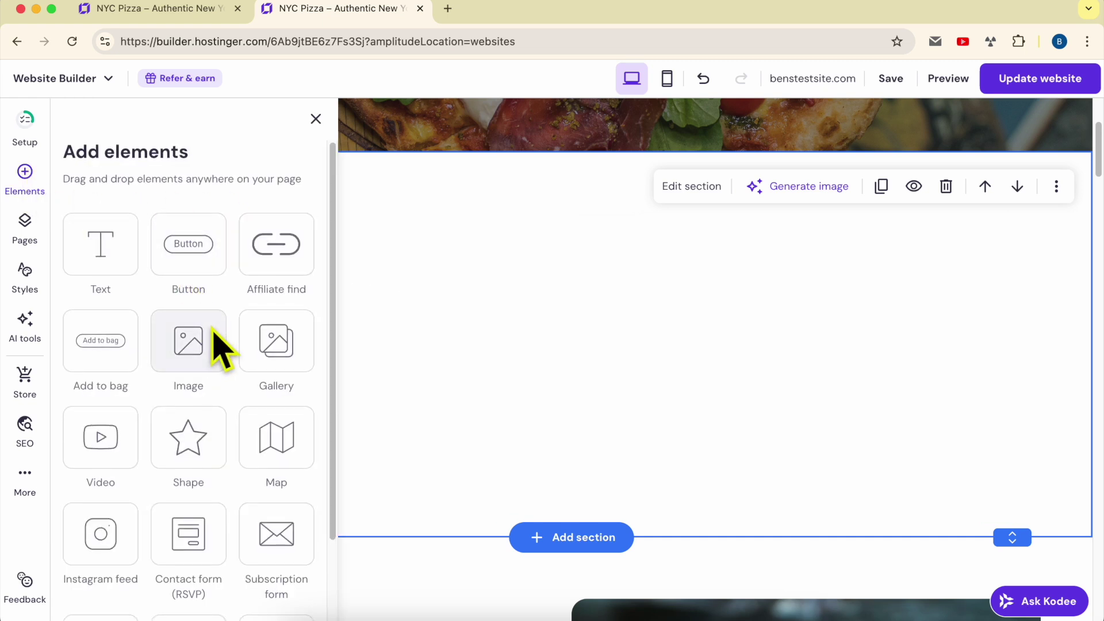
{"action": "scroll", "coordinate": [195, 362], "scroll_direction": "down", "scroll_amount": 2}
{"action": "left_click_drag", "start_coordinate": [98, 362], "coordinate": [476, 242]}
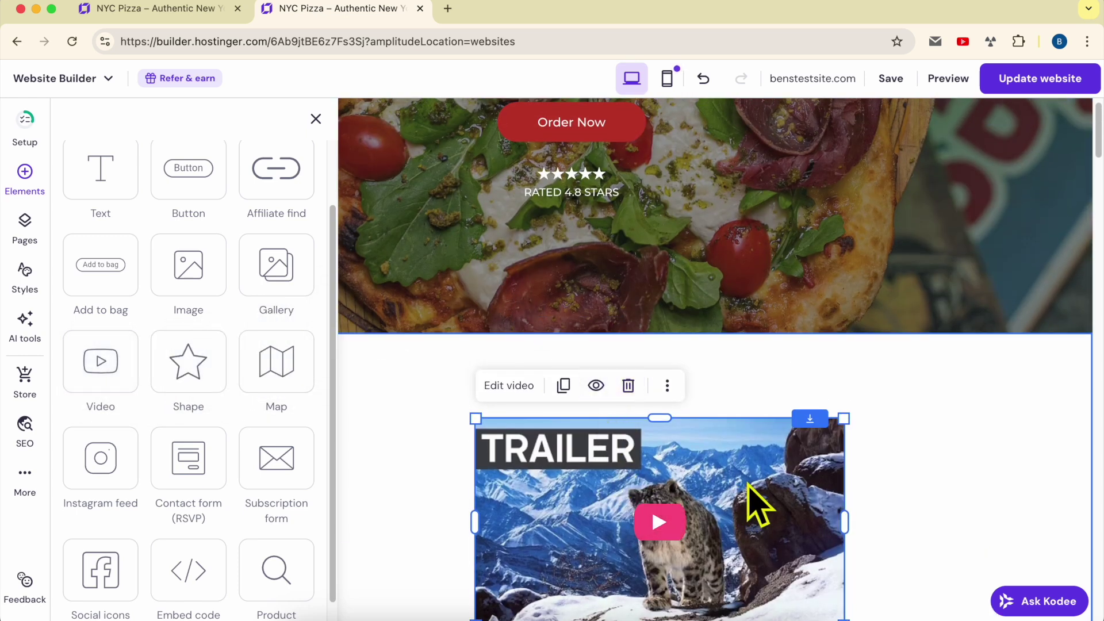
{"action": "left_click", "coordinate": [730, 483]}
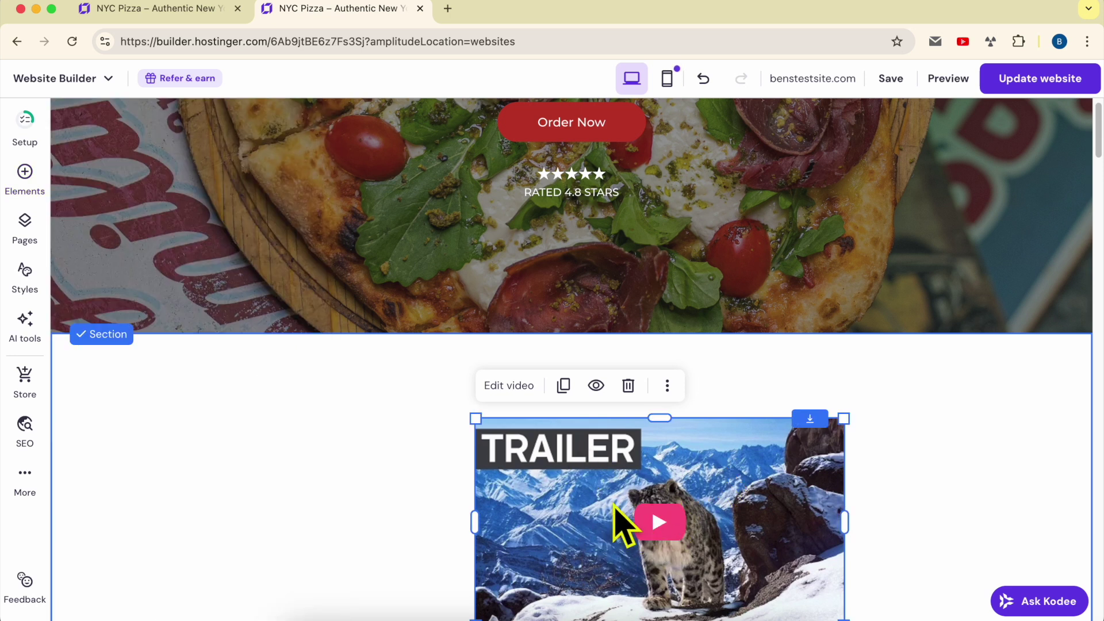
- Open the new video's settings and clear its default video link
{"action": "left_click", "coordinate": [513, 393]}
{"action": "left_click", "coordinate": [884, 251]}
{"action": "triple_click", "coordinate": [885, 252]}
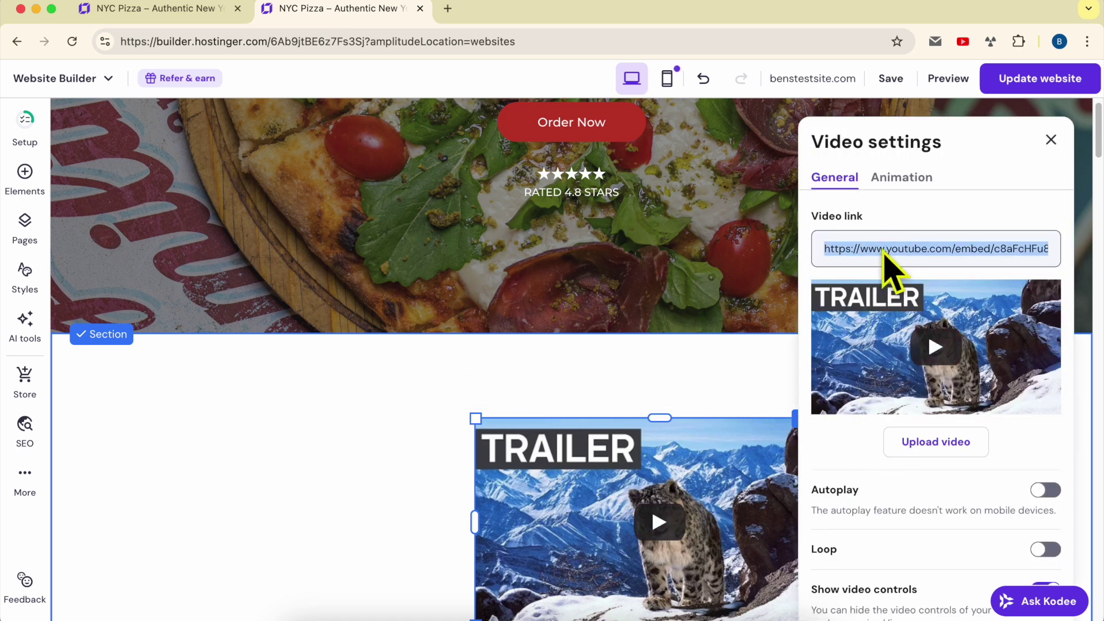
{"action": "key", "text": "BackSpace"}
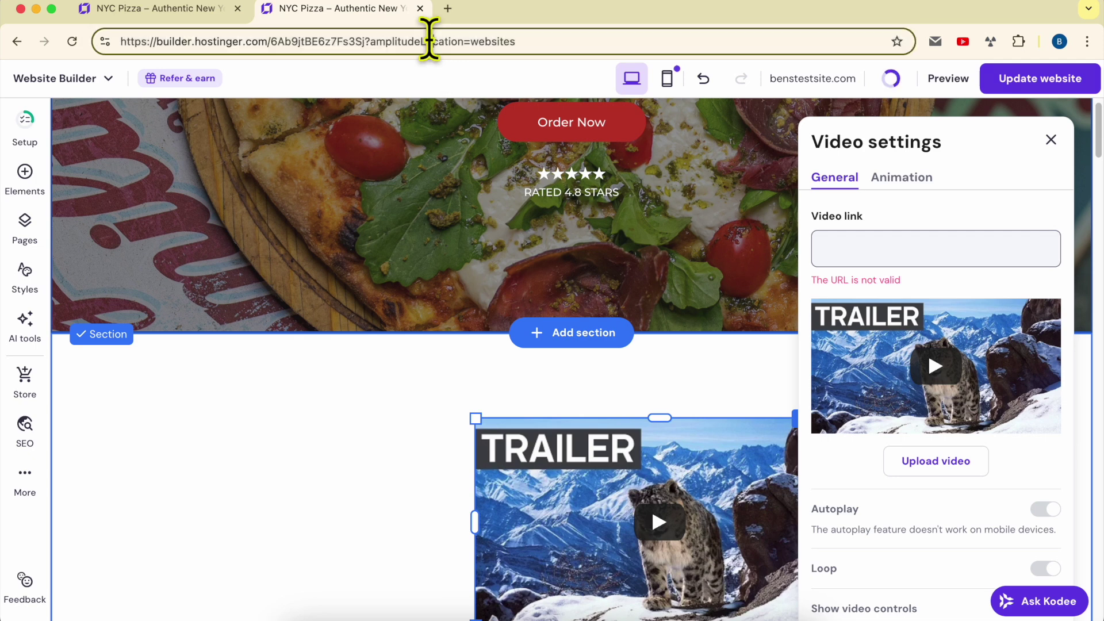
{"action": "left_click", "coordinate": [431, 42]}
{"action": "type", "text": "ch"}
{"action": "key", "text": "BackSpace"}
{"action": "key", "text": "BackSpace"}
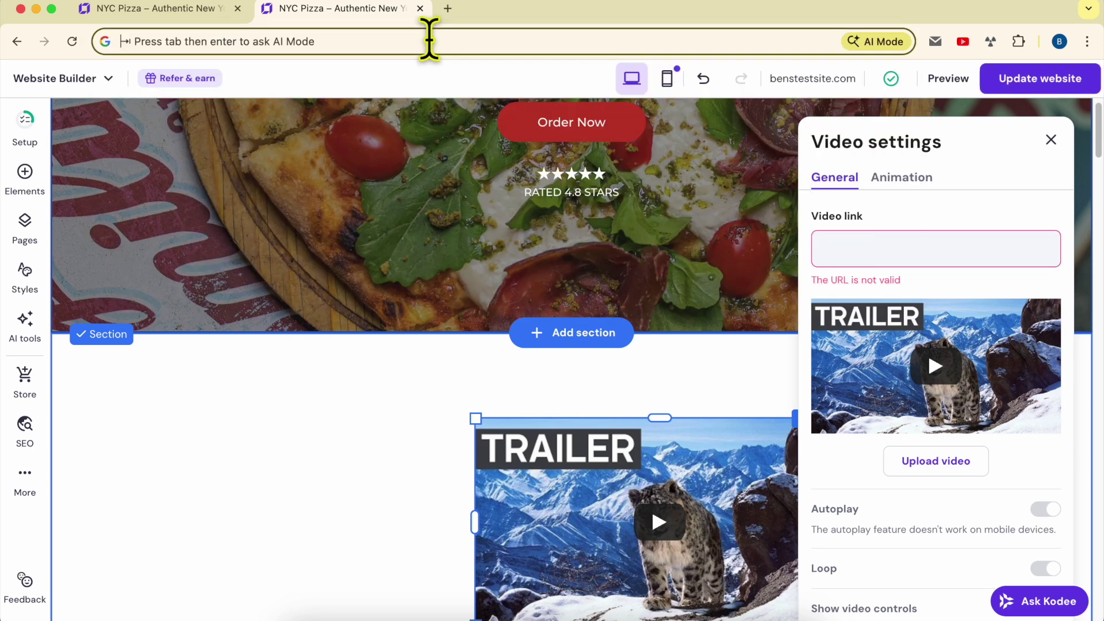
{"action": "type", "text": "yout"}
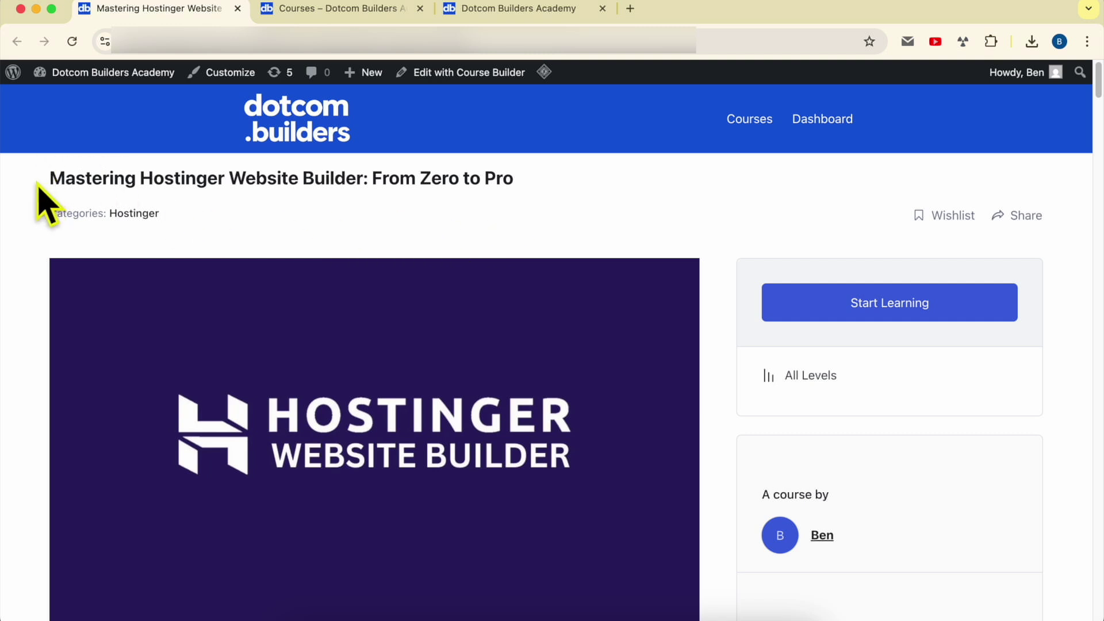
- Review the course content of "Mastering Hostinger Website Builder: From Zero to Pro" from Module 1 through Module 12
{"action": "left_click_drag", "start_coordinate": [40, 178], "coordinate": [551, 175]}
{"action": "left_click", "coordinate": [722, 209]}
{"action": "scroll", "coordinate": [722, 209], "scroll_direction": "down", "scroll_amount": 10}
{"action": "scroll", "coordinate": [722, 209], "scroll_direction": "down", "scroll_amount": 6}
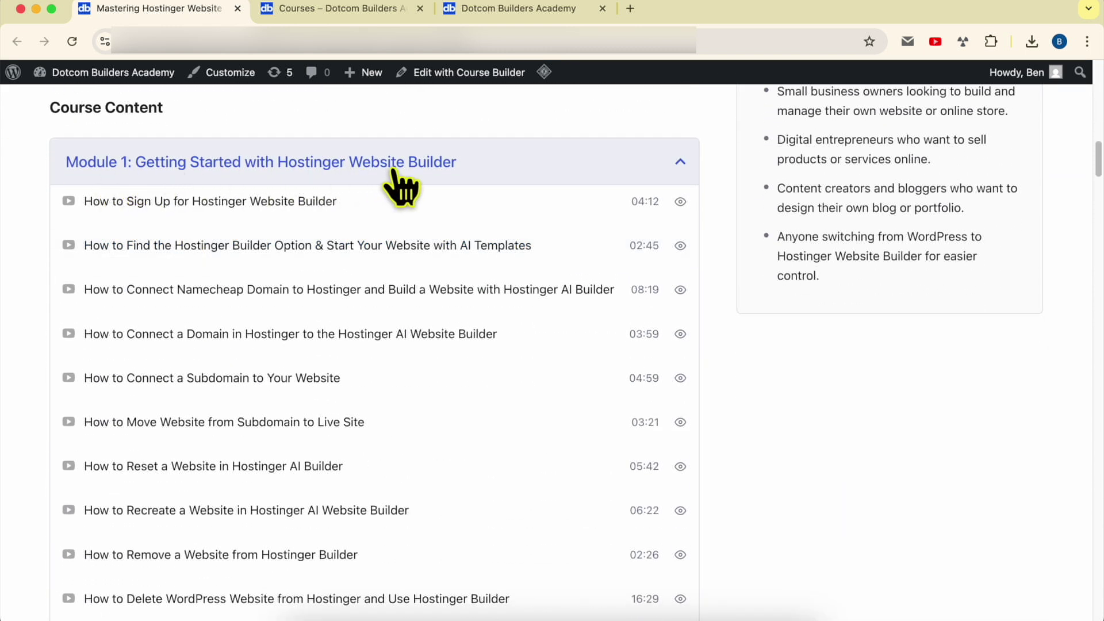
{"action": "scroll", "coordinate": [414, 169], "scroll_direction": "down", "scroll_amount": 6}
{"action": "scroll", "coordinate": [423, 187], "scroll_direction": "down", "scroll_amount": 2}
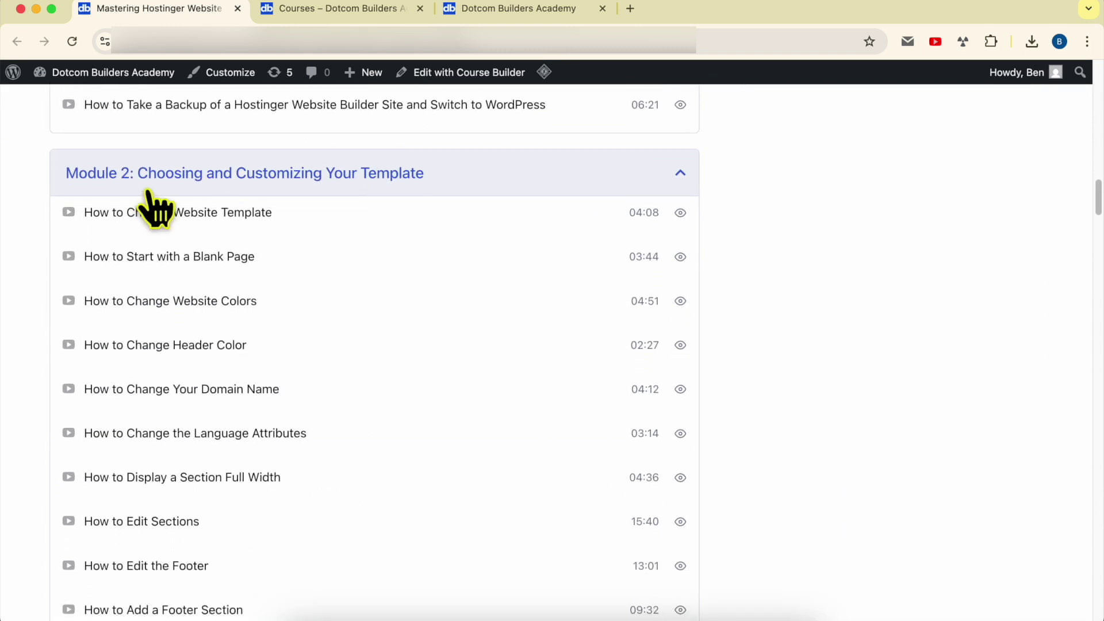
{"action": "scroll", "coordinate": [451, 195], "scroll_direction": "down", "scroll_amount": 7}
{"action": "scroll", "coordinate": [449, 201], "scroll_direction": "down", "scroll_amount": 1}
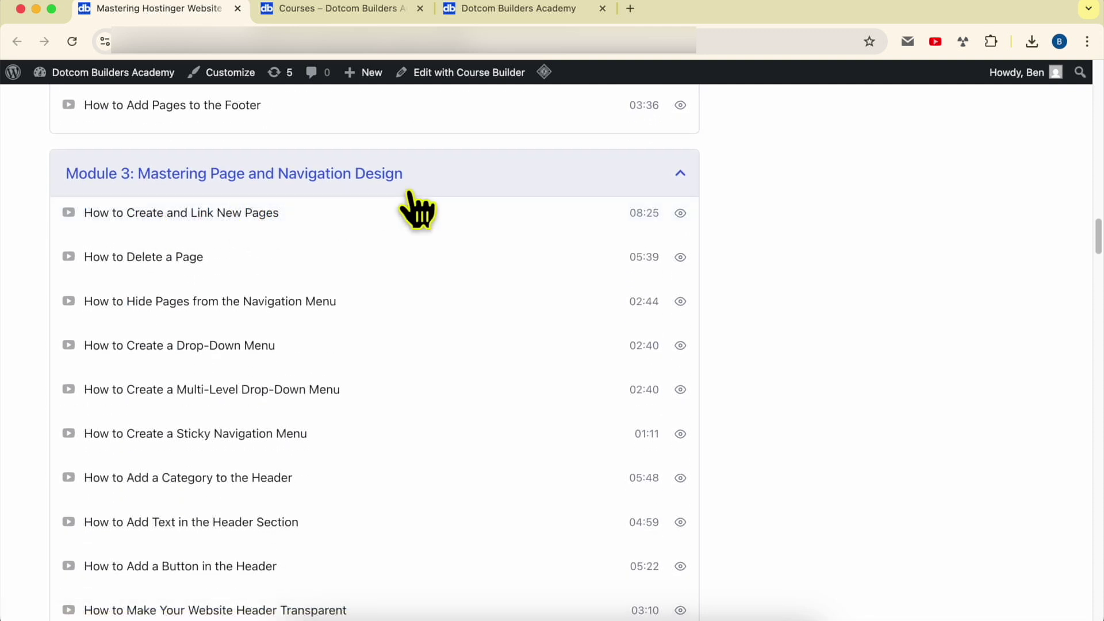
{"action": "scroll", "coordinate": [413, 253], "scroll_direction": "down", "scroll_amount": 8}
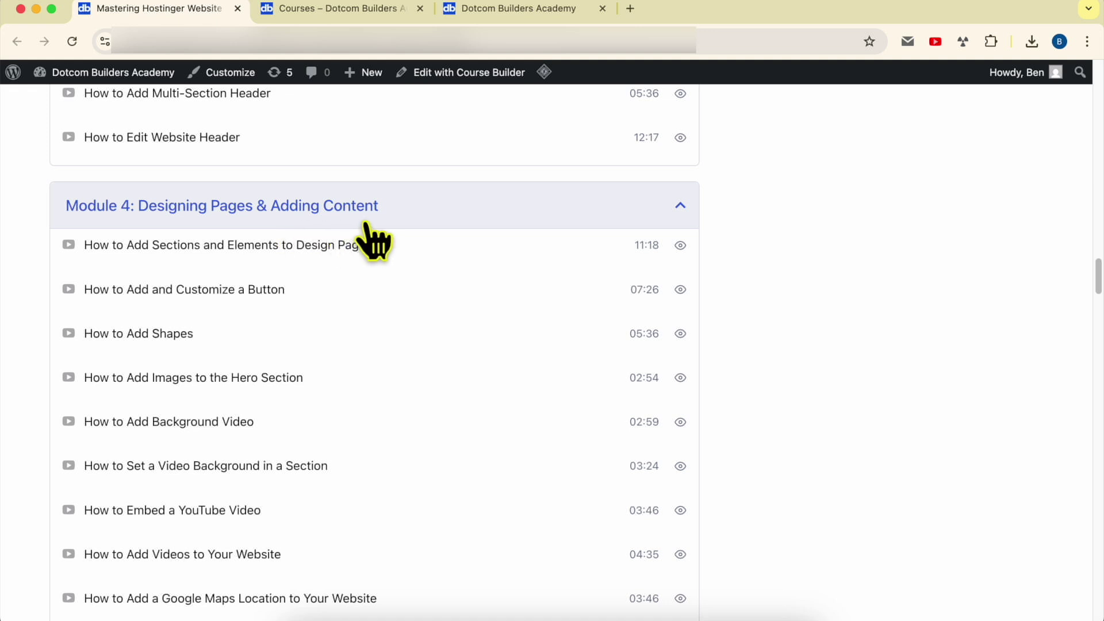
{"action": "scroll", "coordinate": [368, 228], "scroll_direction": "down", "scroll_amount": 12}
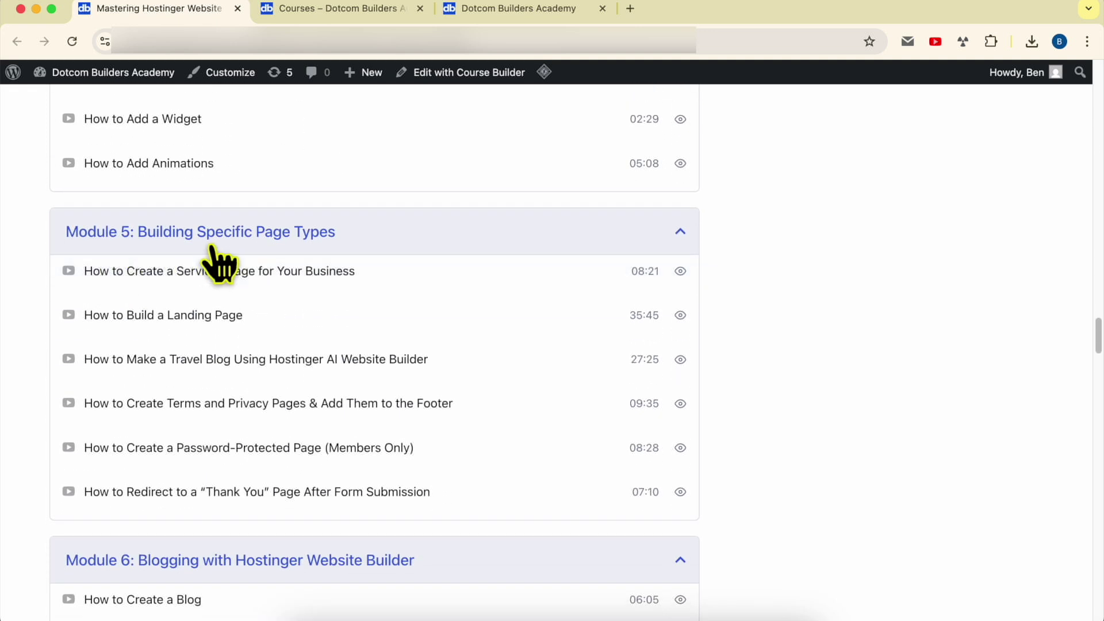
{"action": "scroll", "coordinate": [356, 260], "scroll_direction": "down", "scroll_amount": 10}
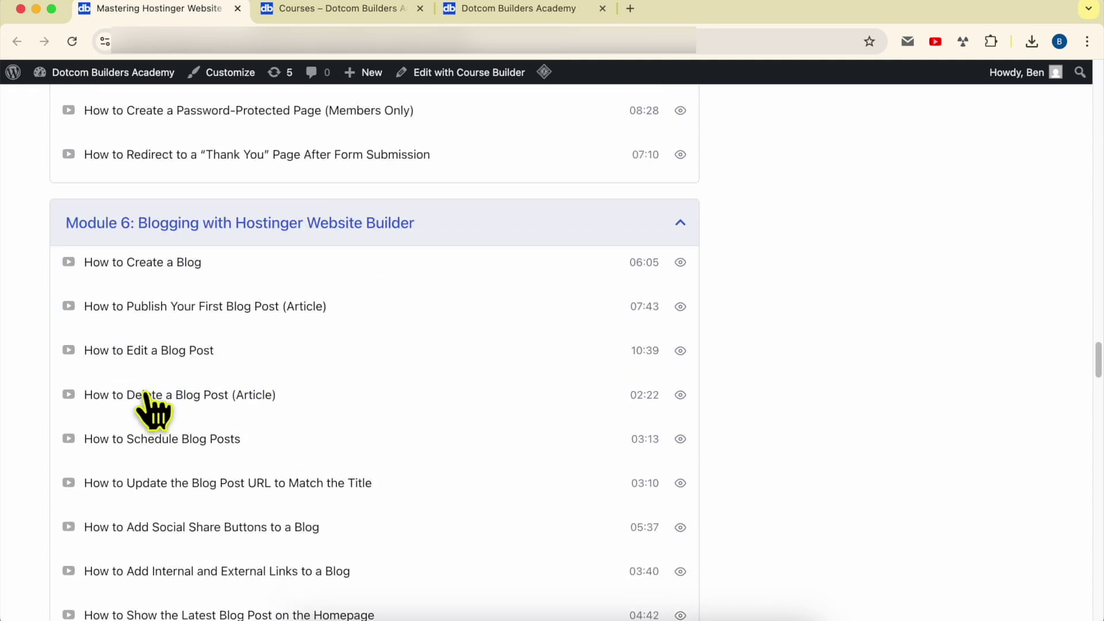
{"action": "scroll", "coordinate": [225, 345], "scroll_direction": "down", "scroll_amount": 10}
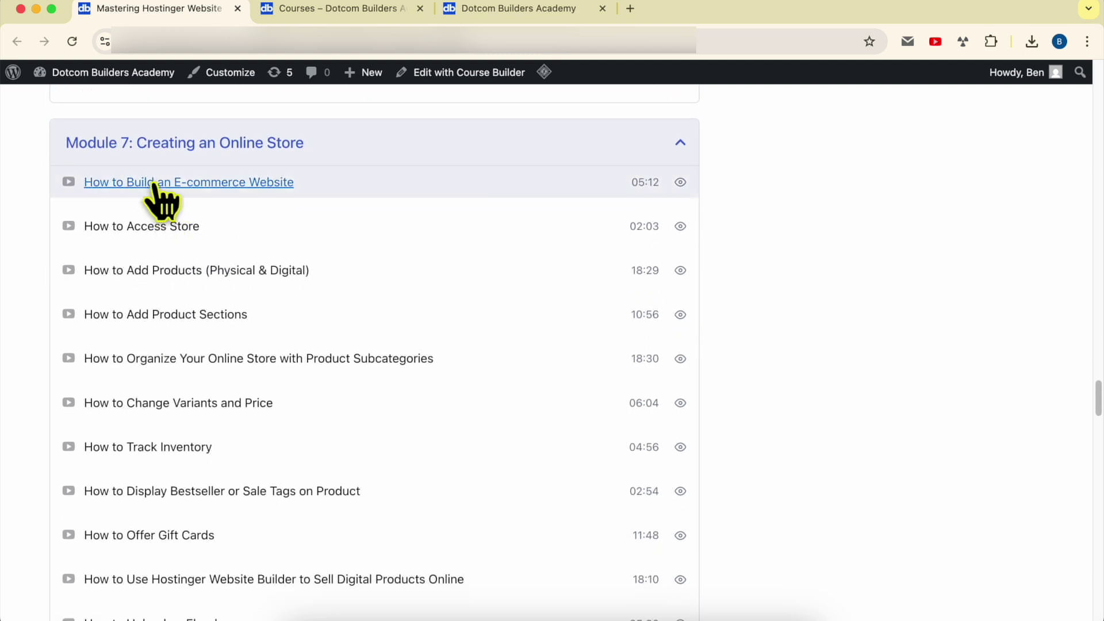
{"action": "scroll", "coordinate": [275, 275], "scroll_direction": "down", "scroll_amount": 8}
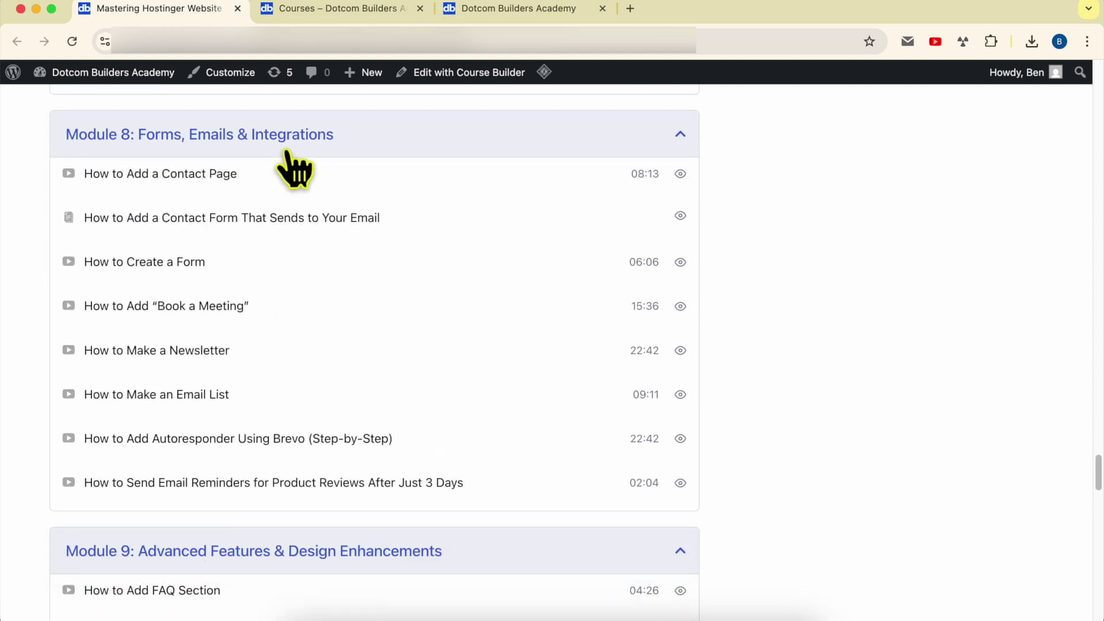
{"action": "scroll", "coordinate": [310, 207], "scroll_direction": "down", "scroll_amount": 6}
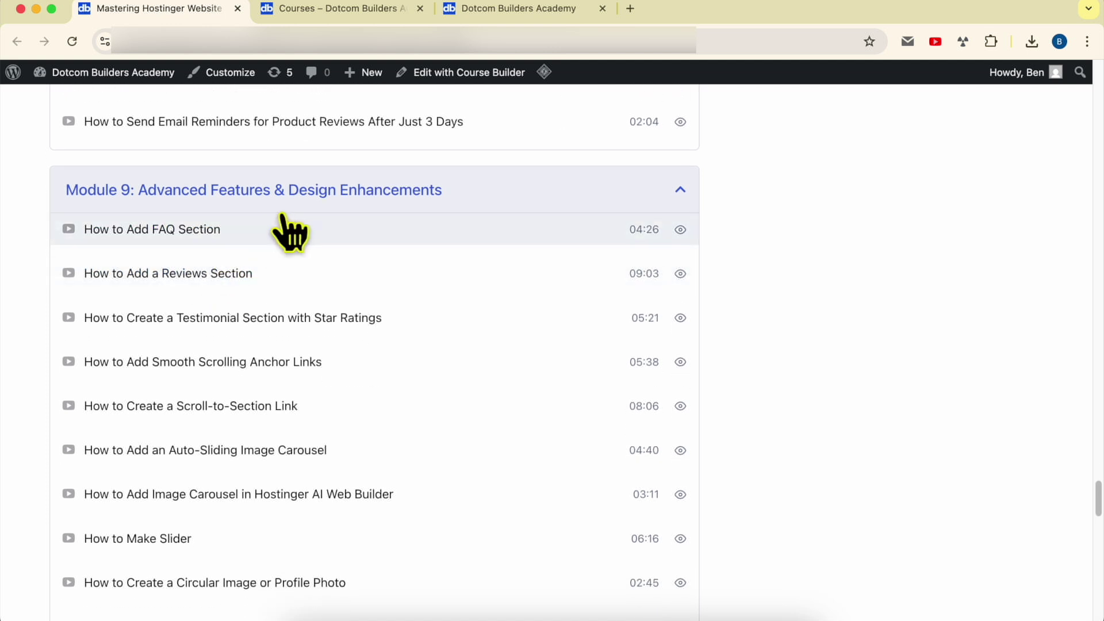
{"action": "scroll", "coordinate": [394, 224], "scroll_direction": "down", "scroll_amount": 12}
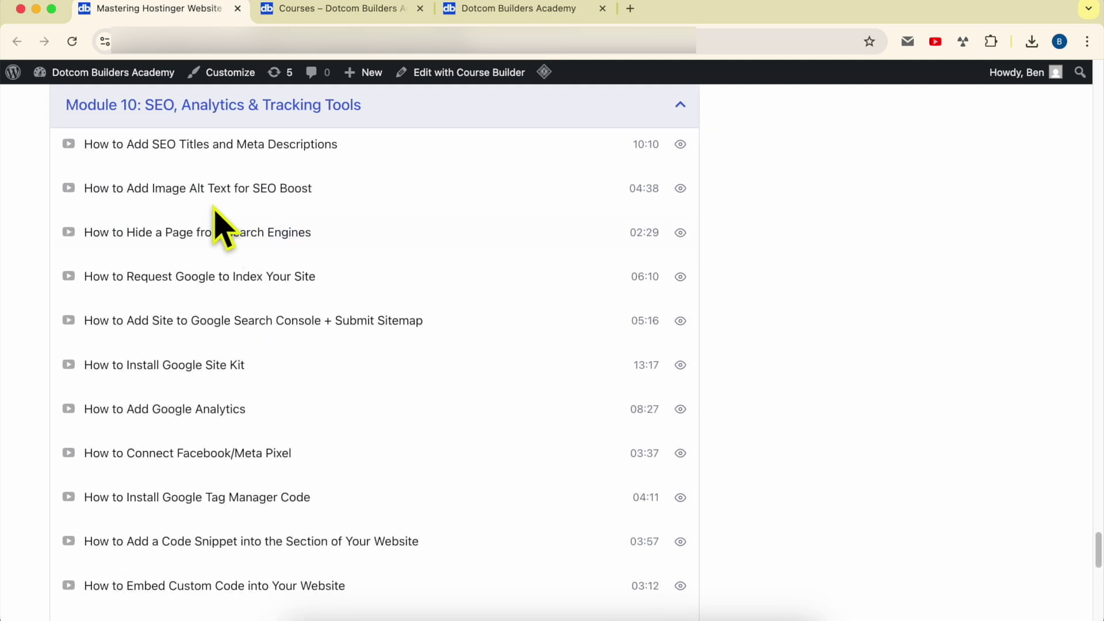
{"action": "scroll", "coordinate": [345, 132], "scroll_direction": "down", "scroll_amount": 6}
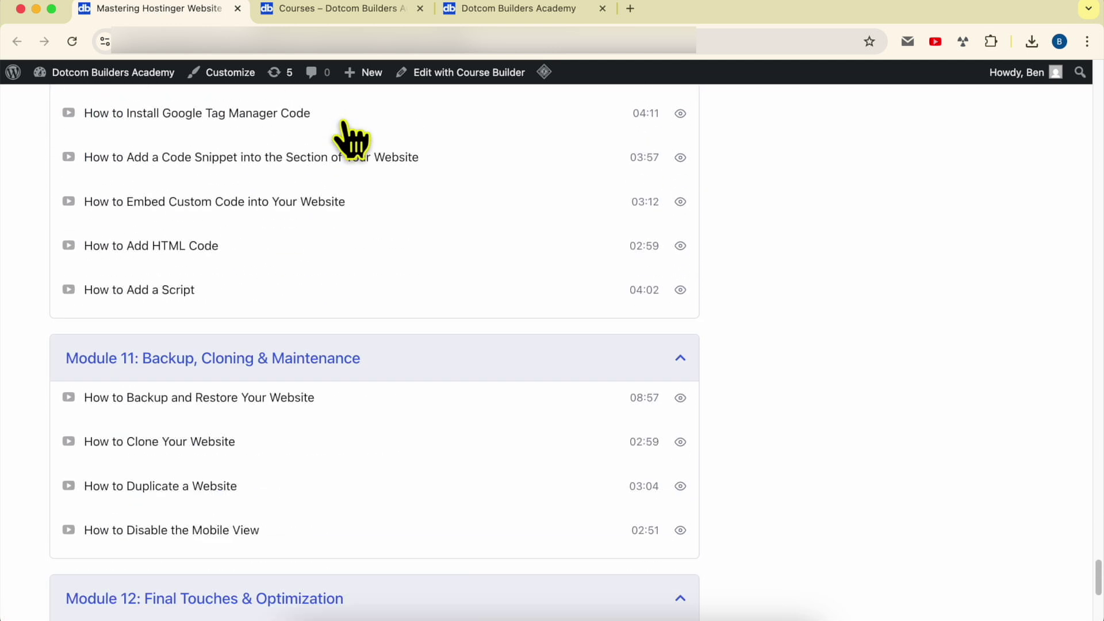
{"action": "scroll", "coordinate": [345, 130], "scroll_direction": "down", "scroll_amount": 4}
{"action": "scroll", "coordinate": [353, 227], "scroll_direction": "down", "scroll_amount": 3}
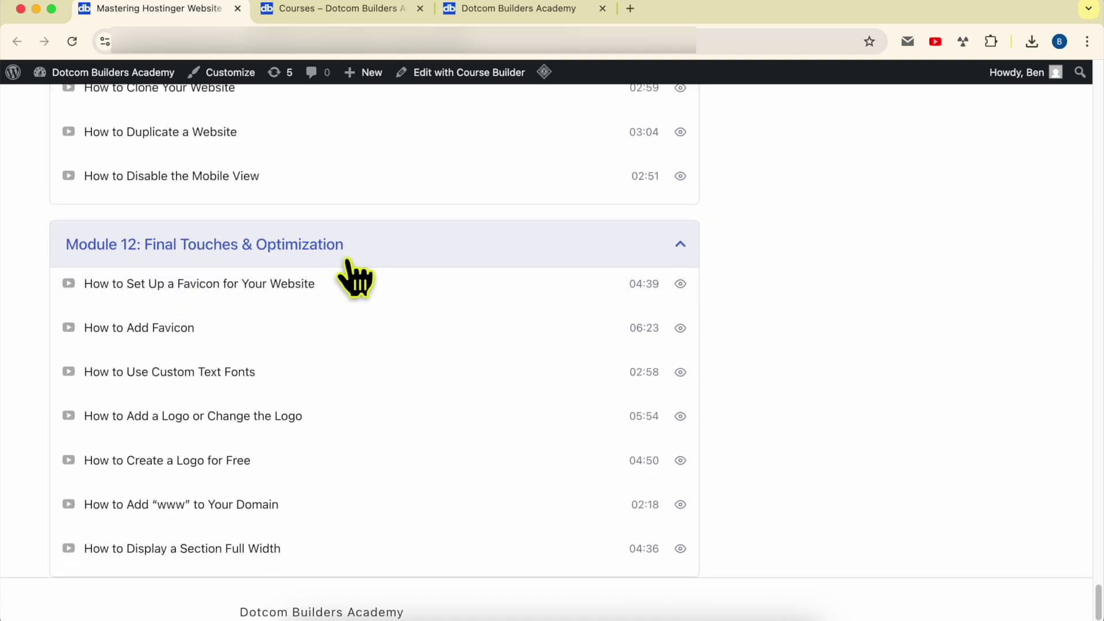
{"action": "scroll", "coordinate": [774, 444], "scroll_direction": "down", "scroll_amount": 1}
{"action": "scroll", "coordinate": [774, 443], "scroll_direction": "up", "scroll_amount": 15}
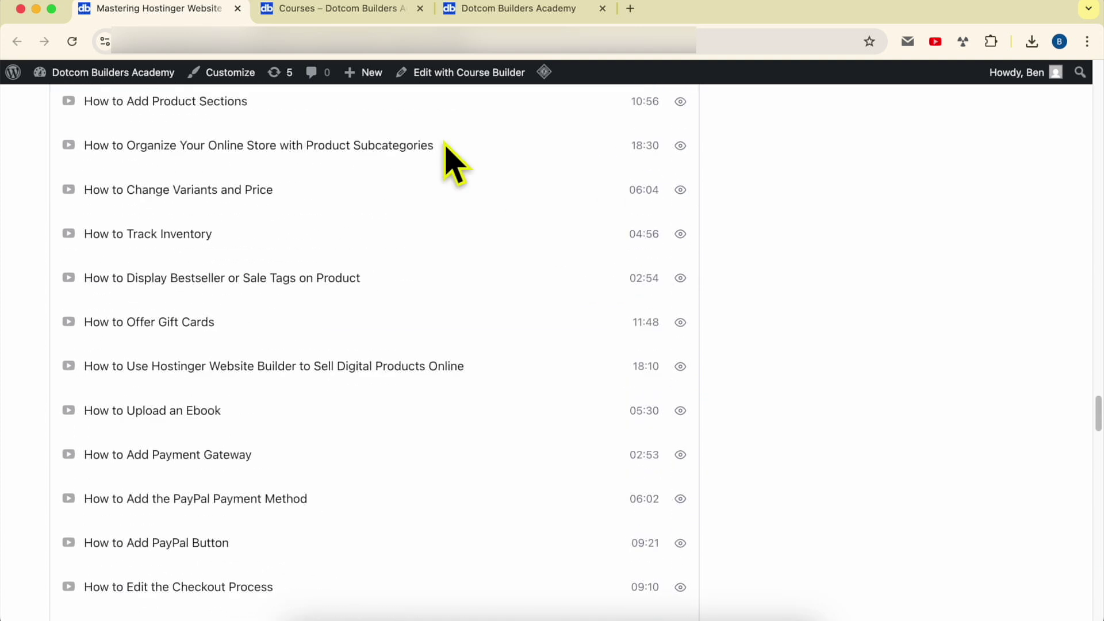
- Browse the available courses in the Dotcom Builders Academy catalogue, then switch to the academy's other open page
{"action": "left_click", "coordinate": [337, 16]}
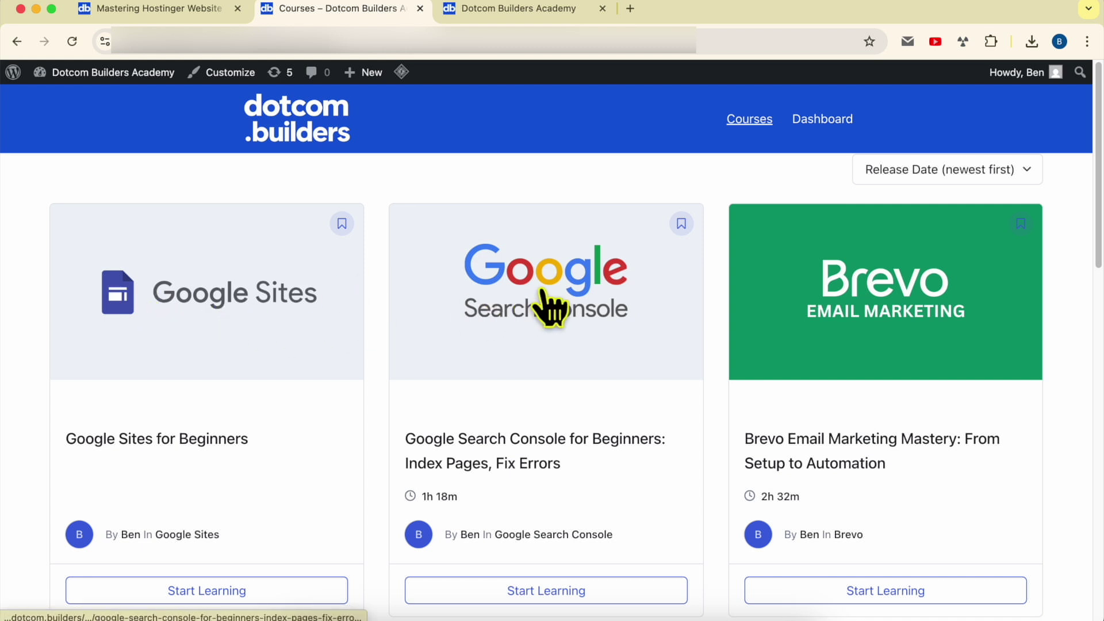
{"action": "scroll", "coordinate": [944, 352], "scroll_direction": "down", "scroll_amount": 7}
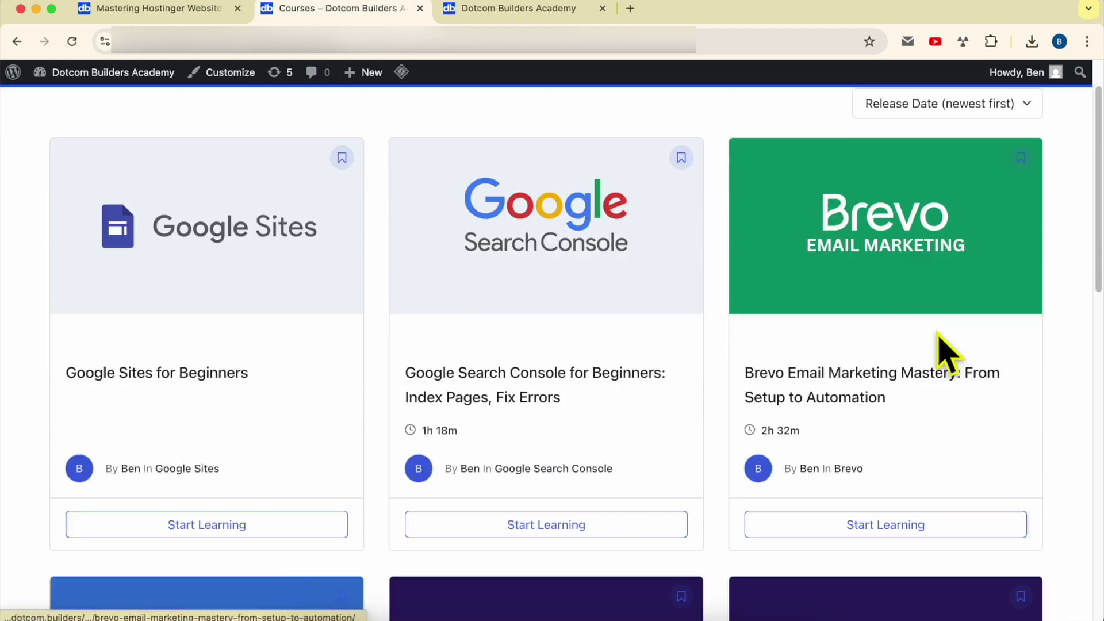
{"action": "scroll", "coordinate": [934, 337], "scroll_direction": "down", "scroll_amount": 1}
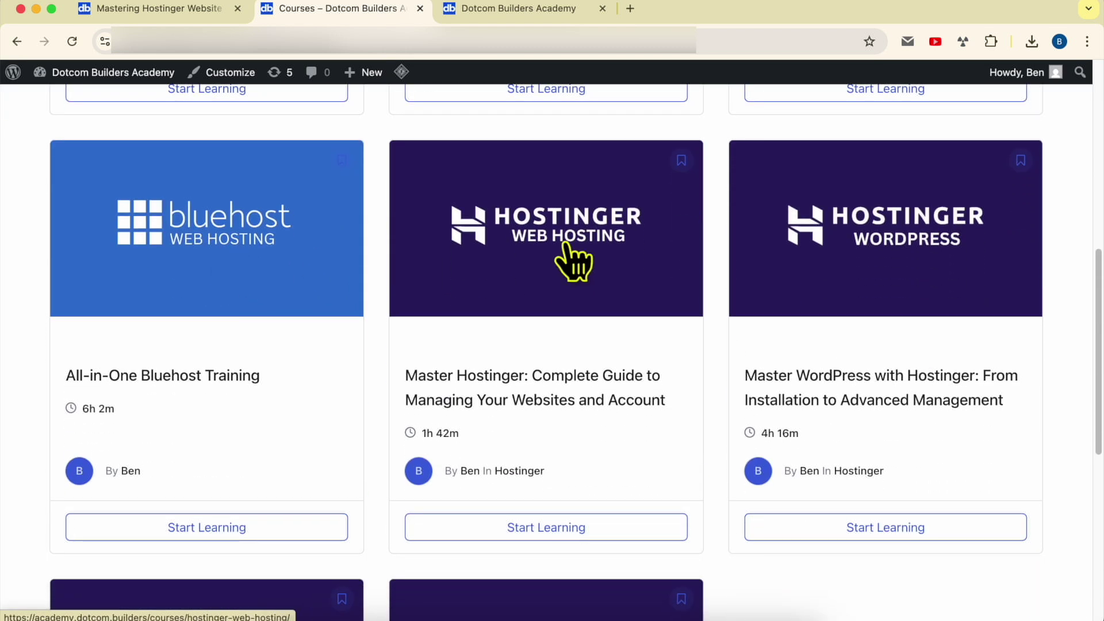
{"action": "scroll", "coordinate": [633, 322], "scroll_direction": "down", "scroll_amount": 4}
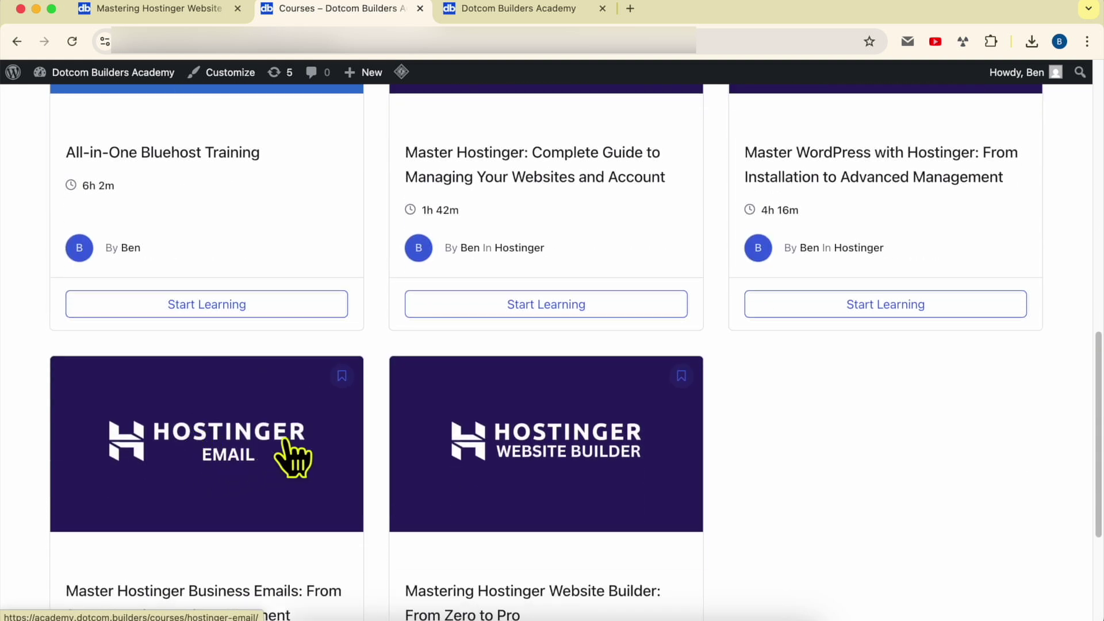
{"action": "left_click", "coordinate": [454, 12]}
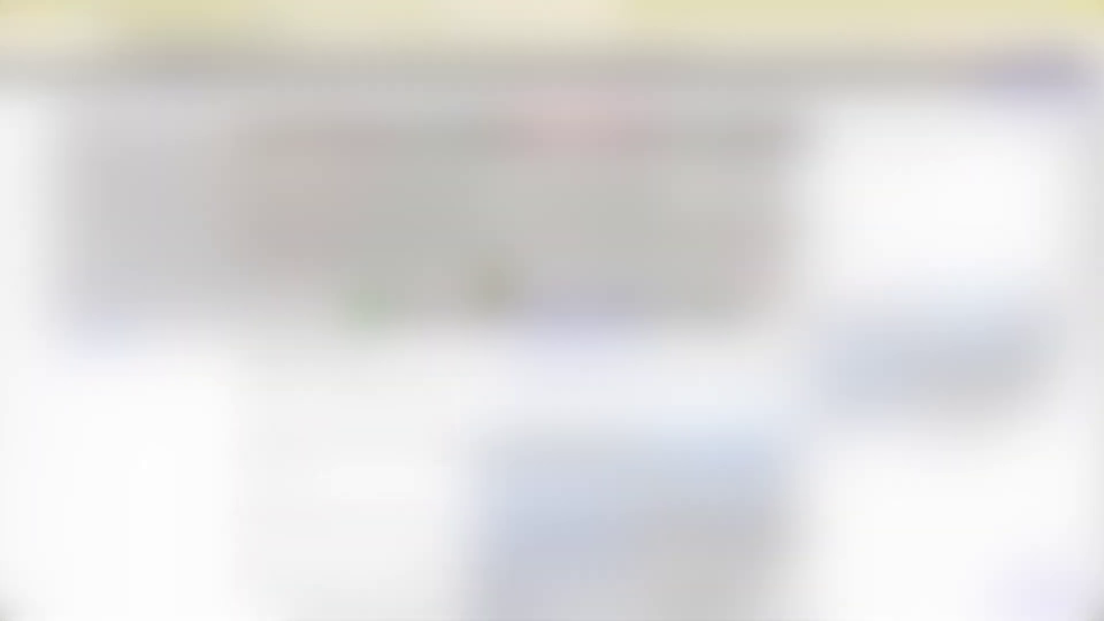
- Load youtube.com in a separate browser tab and switch to it
{"action": "left_click", "coordinate": [433, 42]}
{"action": "type", "text": "ch"}
{"action": "key", "text": "BackSpace"}
{"action": "key", "text": "BackSpace"}
{"action": "type", "text": "youtube.com"}
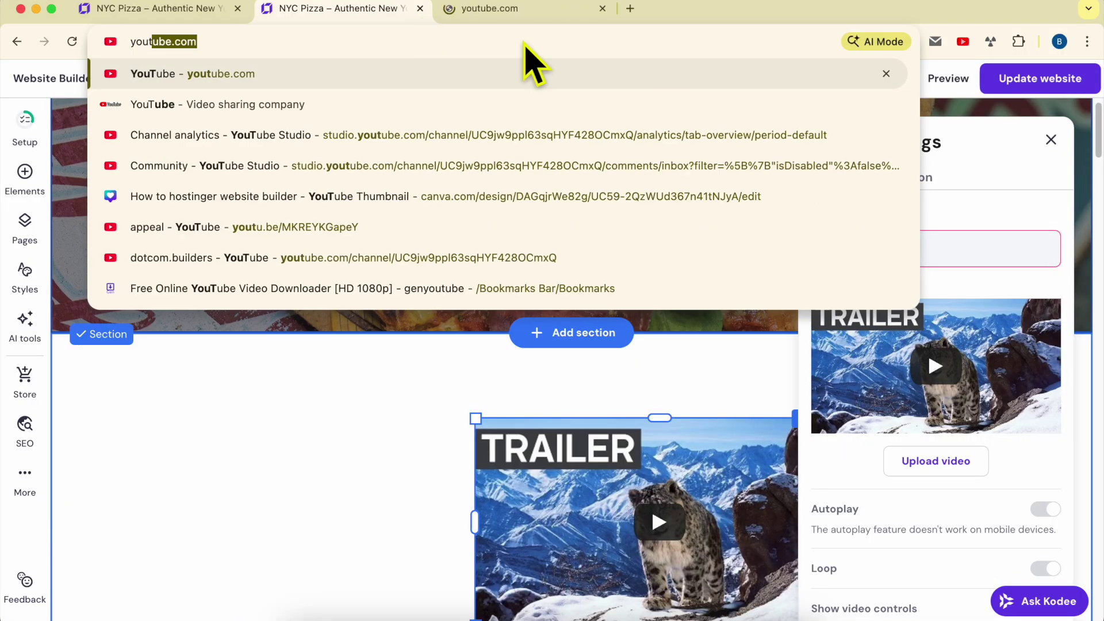
{"action": "left_click", "coordinate": [512, 11]}
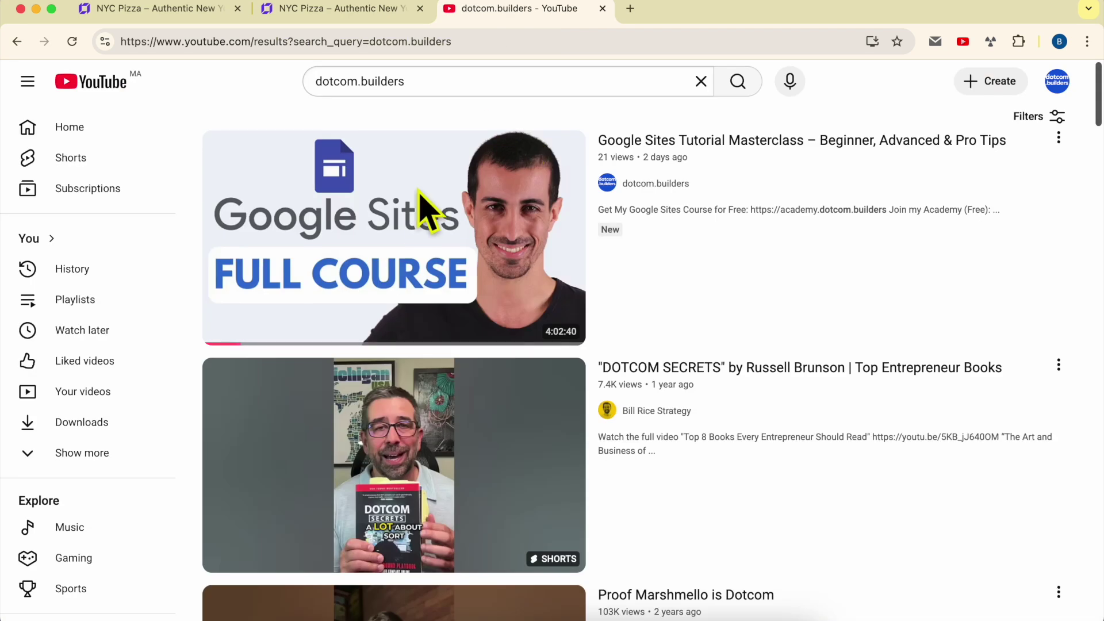
- Copy the link address of the "Google Sites Tutorial Masterclass – Beginner, Advanced & Pro Tips" video from the dotcom.builders search results
{"action": "right_click", "coordinate": [441, 177]}
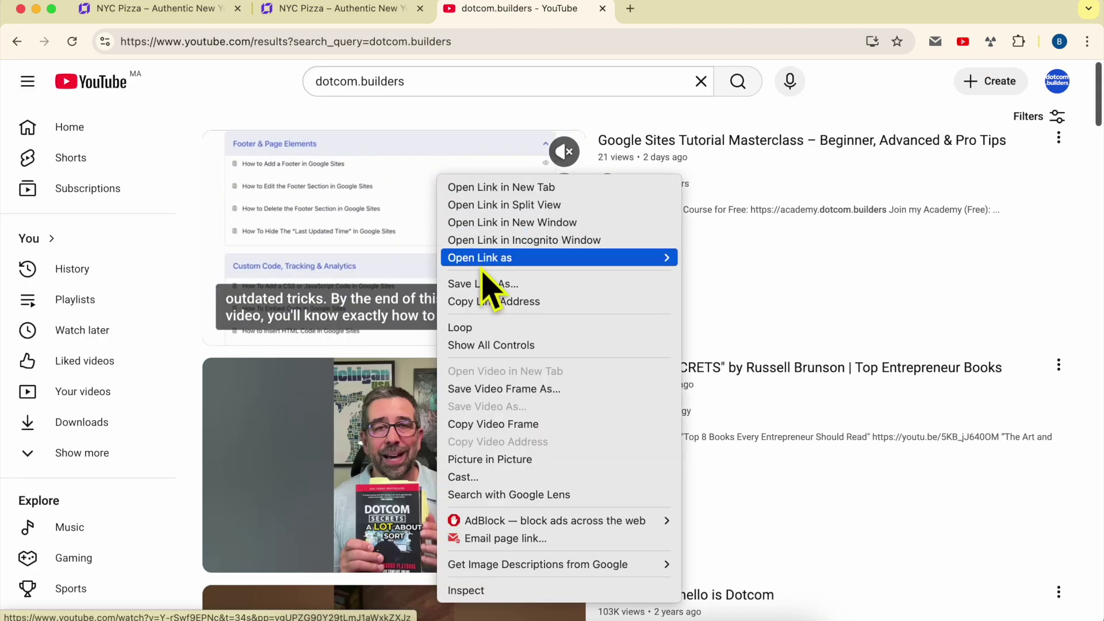
{"action": "left_click", "coordinate": [493, 301]}
{"action": "right_click", "coordinate": [430, 182]}
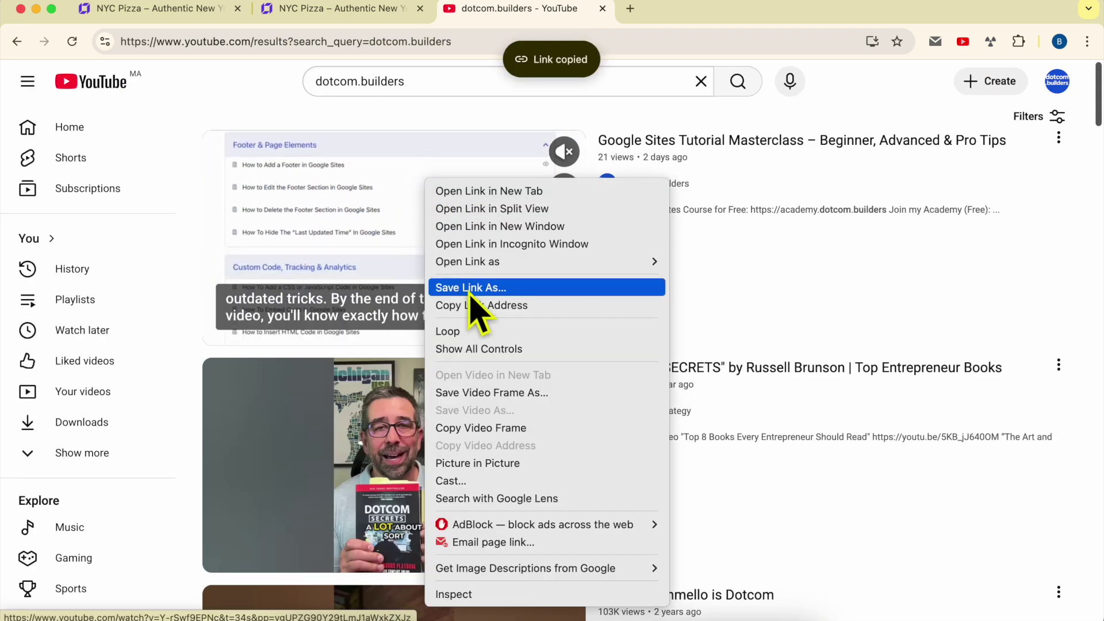
{"action": "left_click", "coordinate": [497, 311]}
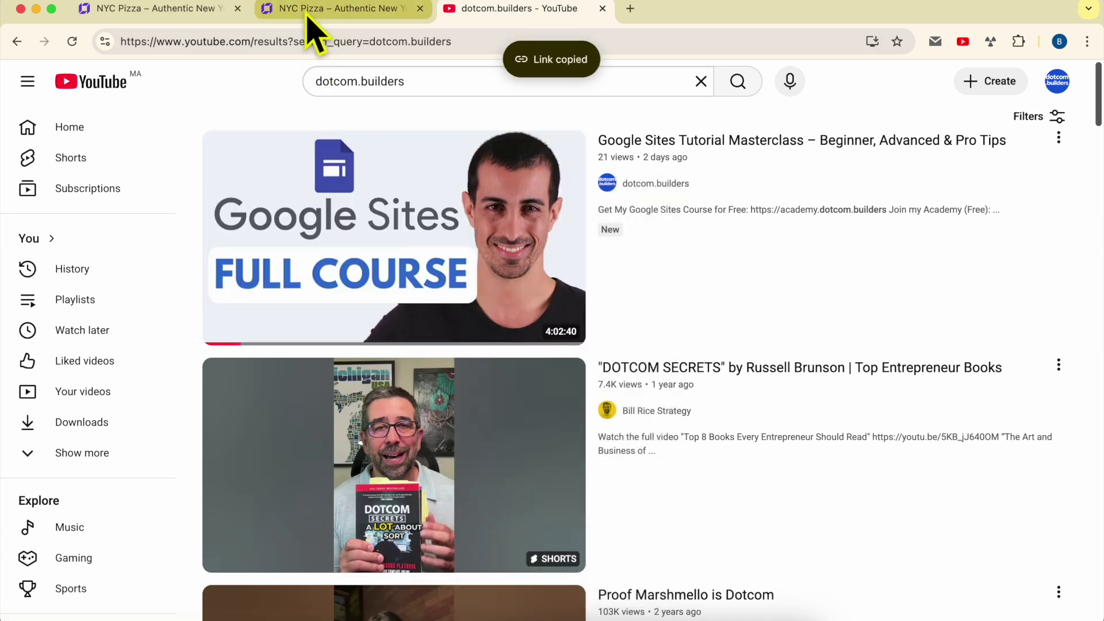
- Return to the Website Builder page and paste the copied YouTube address as the video element's link
{"action": "left_click", "coordinate": [314, 10]}
{"action": "right_click", "coordinate": [889, 256]}
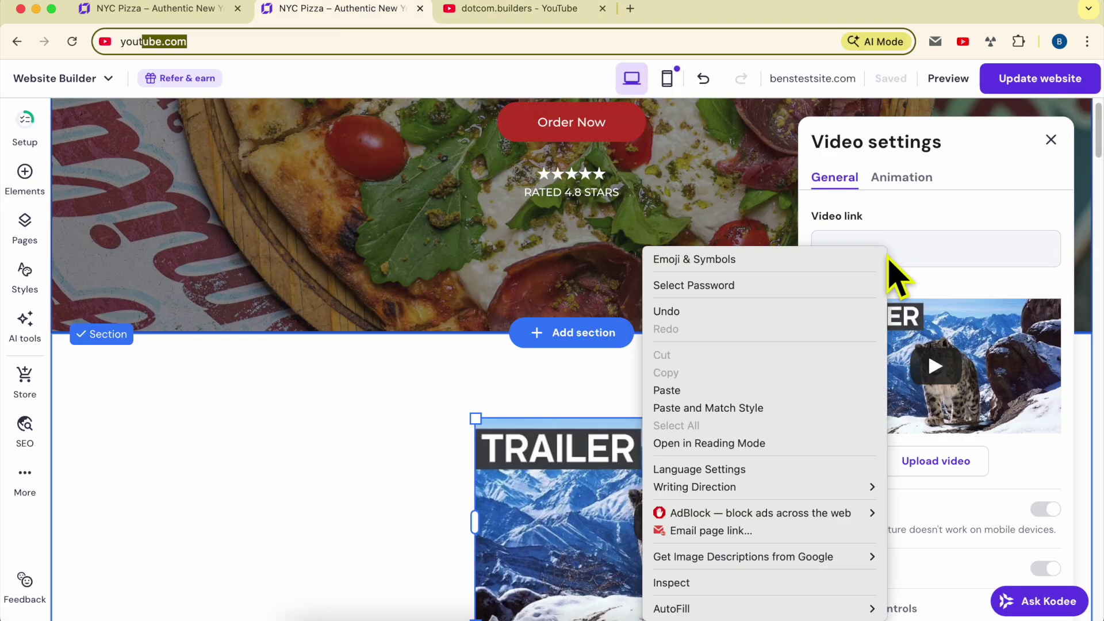
{"action": "left_click", "coordinate": [695, 391]}
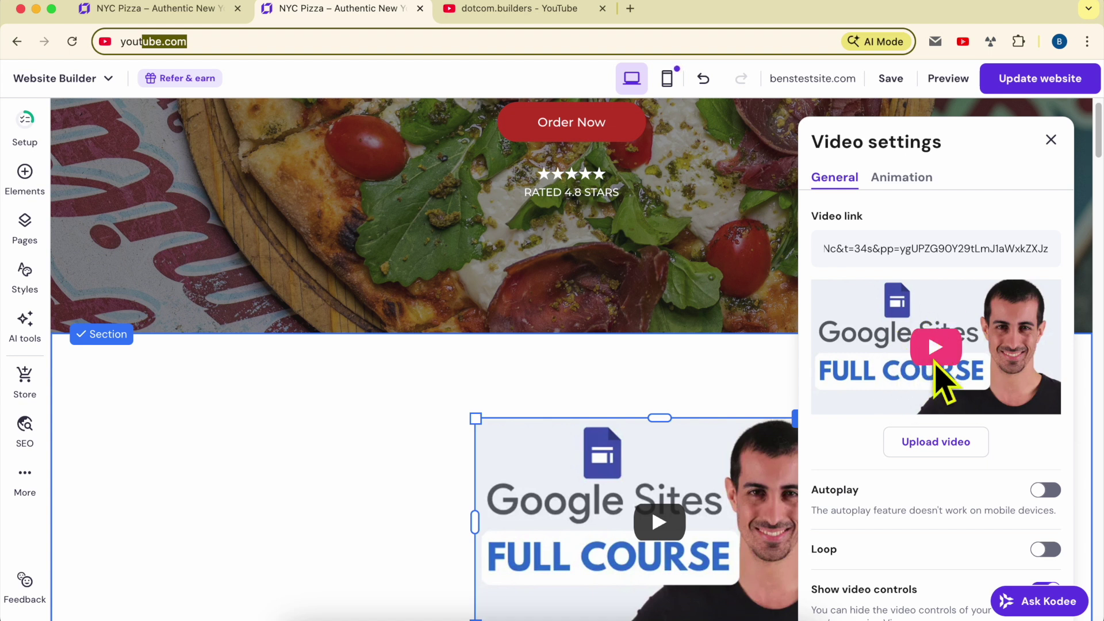
- Enable autoplay and loop for the video and turn off its video controls
{"action": "scroll", "coordinate": [946, 390], "scroll_direction": "down", "scroll_amount": 3}
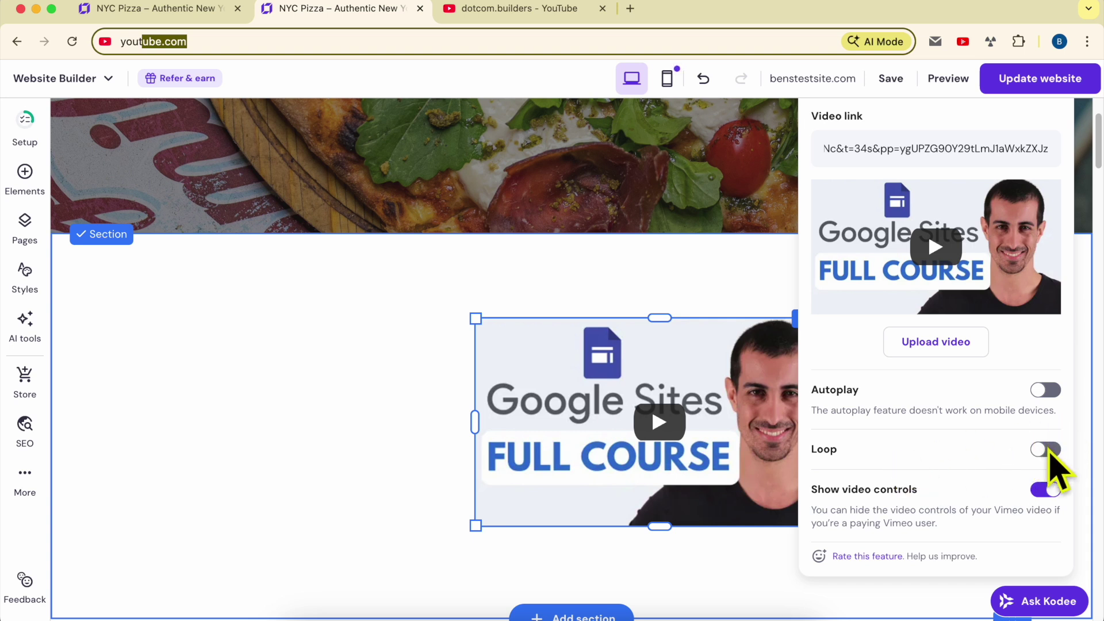
{"action": "left_click", "coordinate": [1047, 393]}
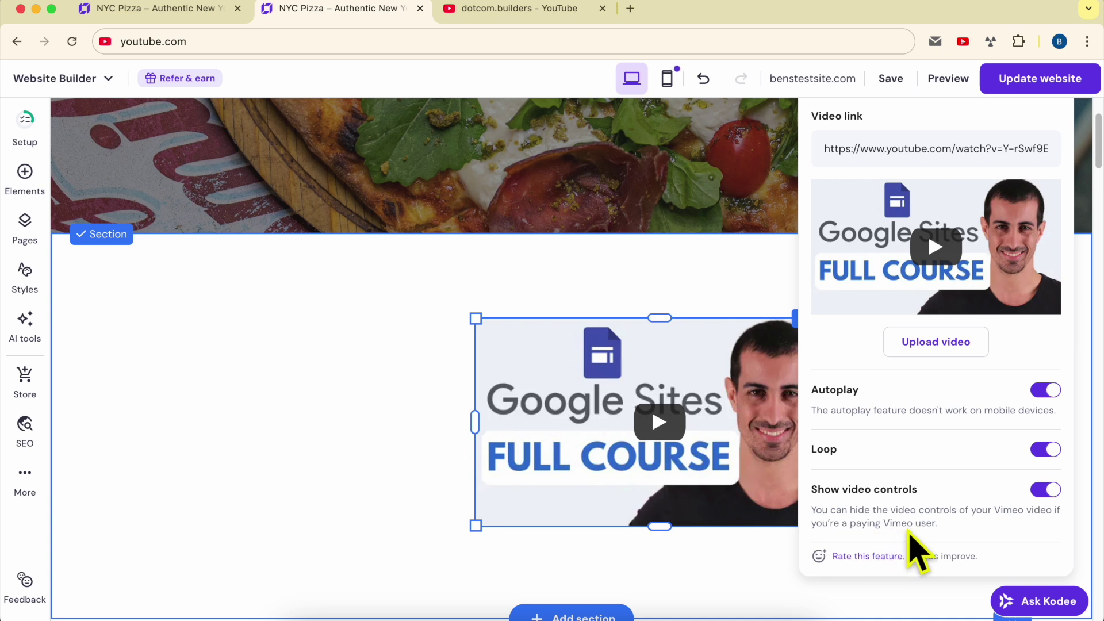
{"action": "left_click", "coordinate": [1051, 492]}
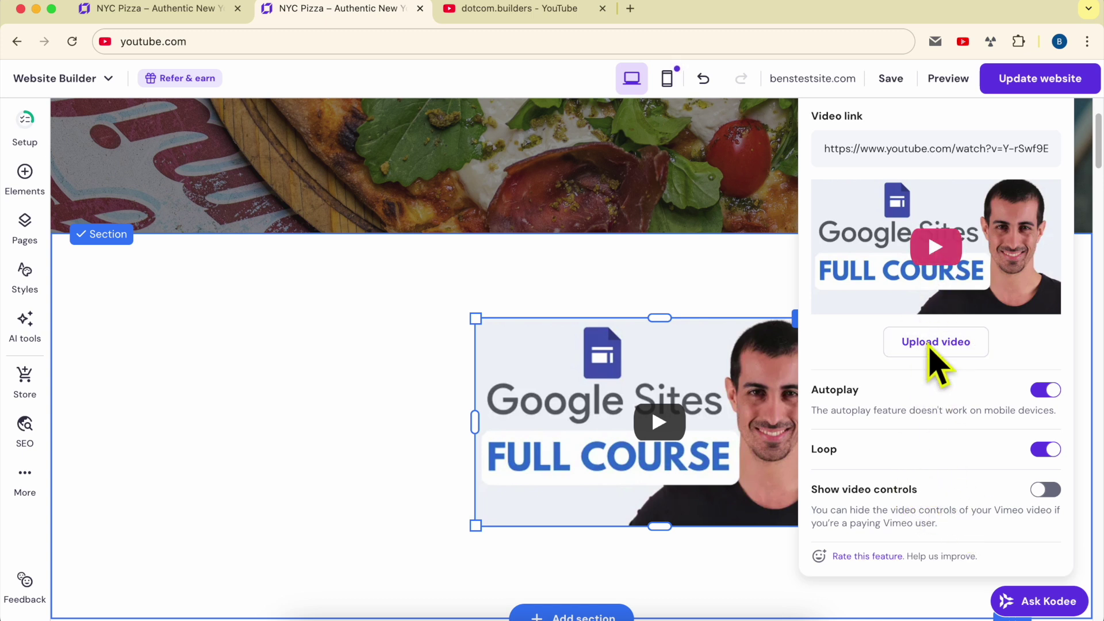
- Try the Fade, Scale and Slide animations on the video, settle on Fade and close its settings
{"action": "scroll", "coordinate": [984, 230], "scroll_direction": "up", "scroll_amount": 4}
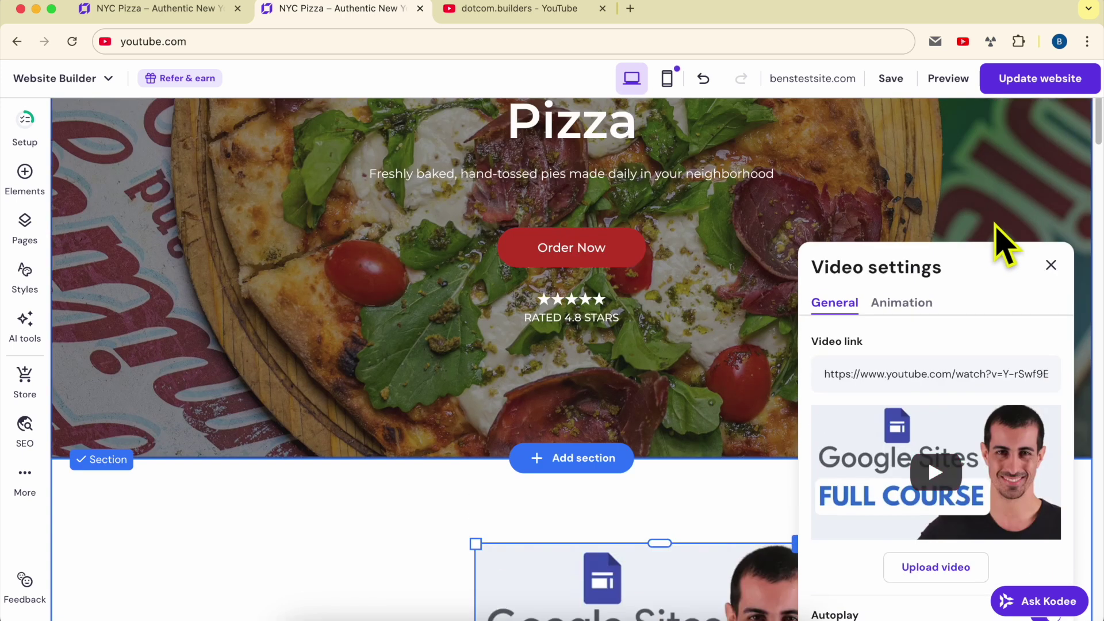
{"action": "left_click", "coordinate": [898, 305]}
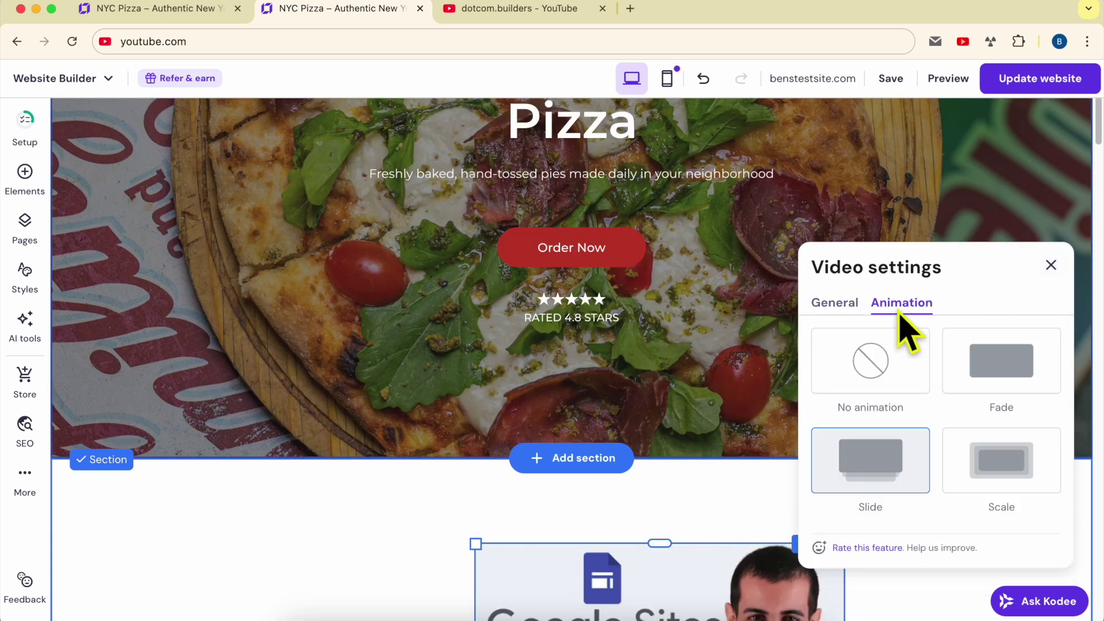
{"action": "left_click", "coordinate": [989, 373]}
{"action": "scroll", "coordinate": [727, 375], "scroll_direction": "down", "scroll_amount": 3}
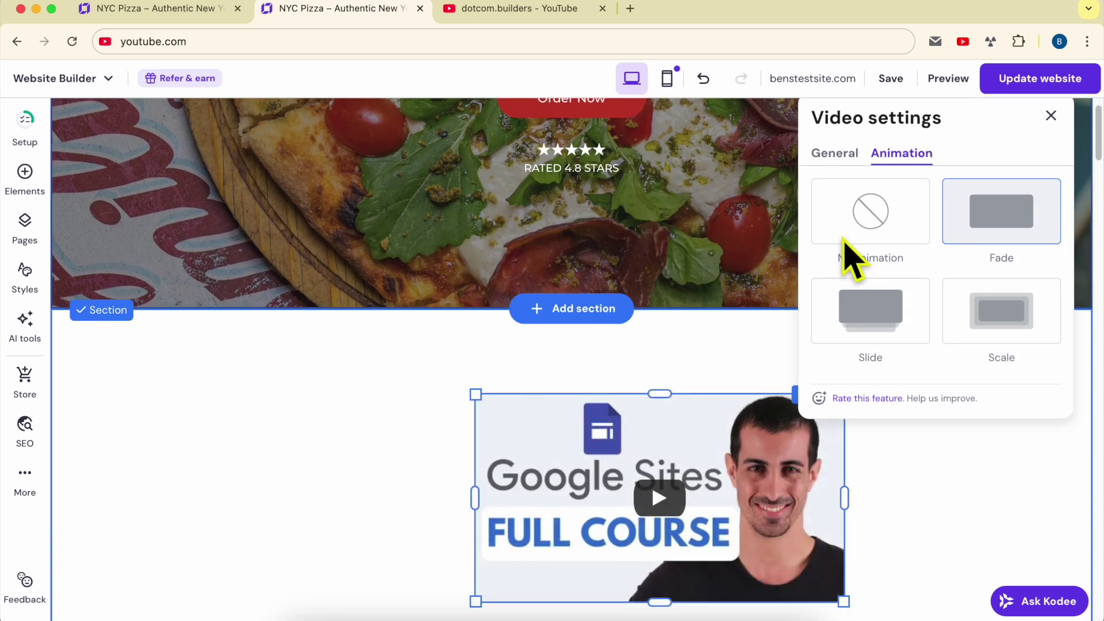
{"action": "left_click", "coordinate": [1009, 317]}
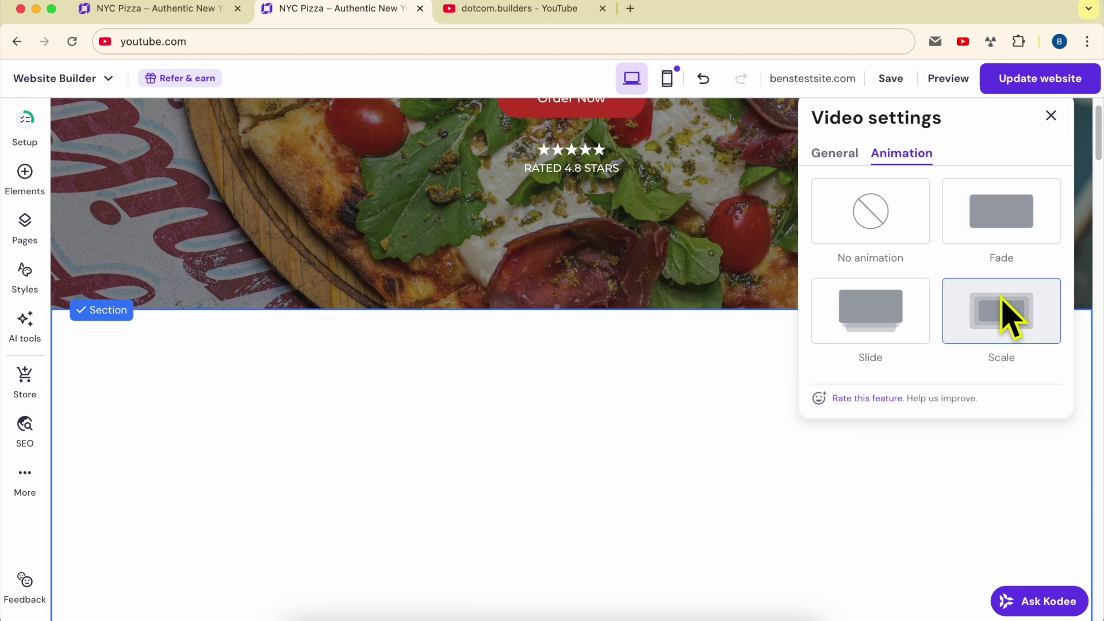
{"action": "left_click", "coordinate": [879, 322]}
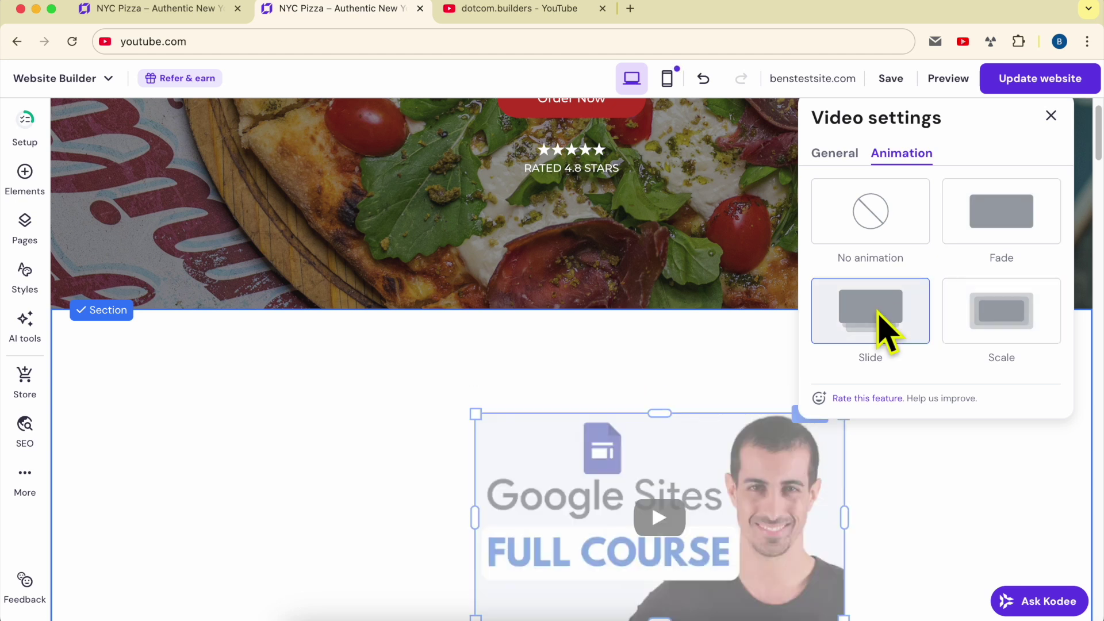
{"action": "left_click", "coordinate": [1025, 231]}
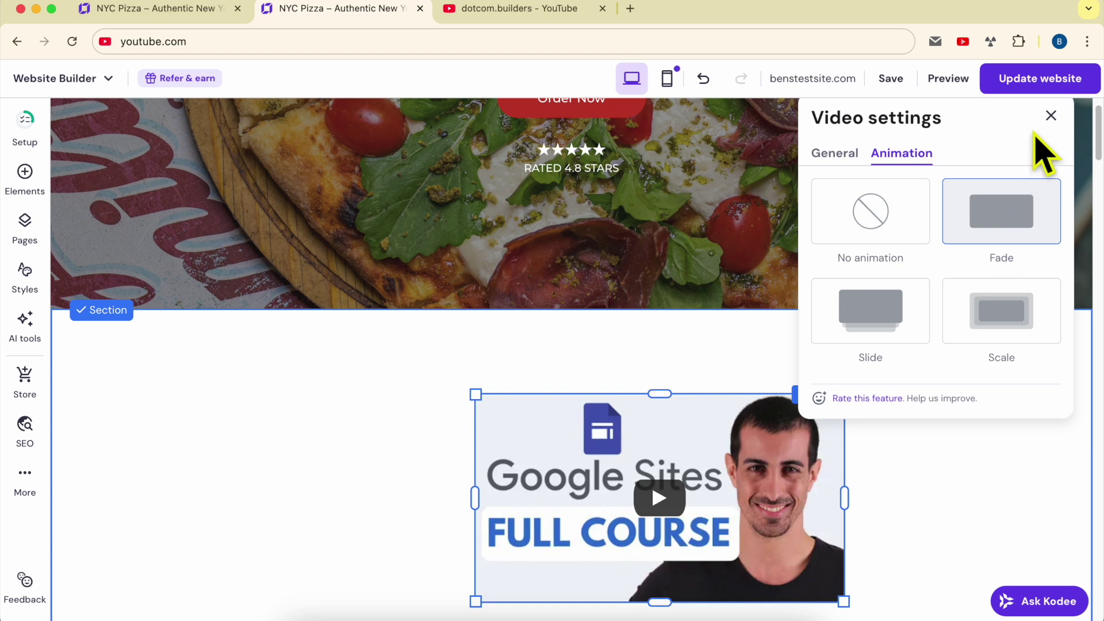
{"action": "left_click", "coordinate": [1051, 115]}
- Move the video to the right half of the section and place a duplicate of it level in the left half
{"action": "left_click_drag", "start_coordinate": [771, 468], "coordinate": [897, 442]}
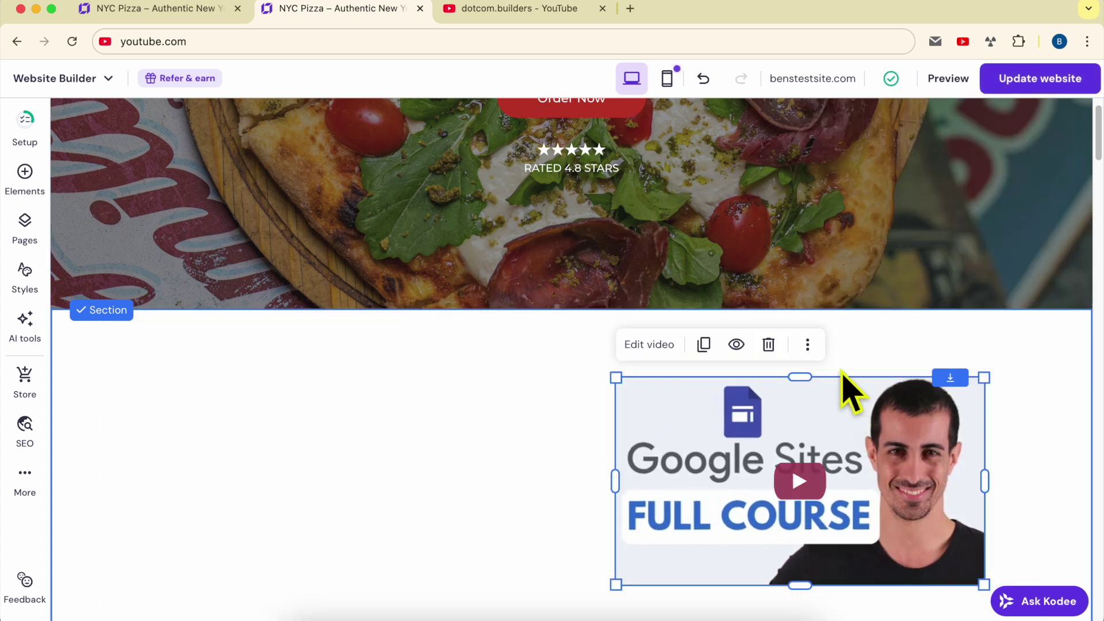
{"action": "left_click", "coordinate": [705, 345]}
{"action": "left_click_drag", "start_coordinate": [844, 450], "coordinate": [410, 437]}
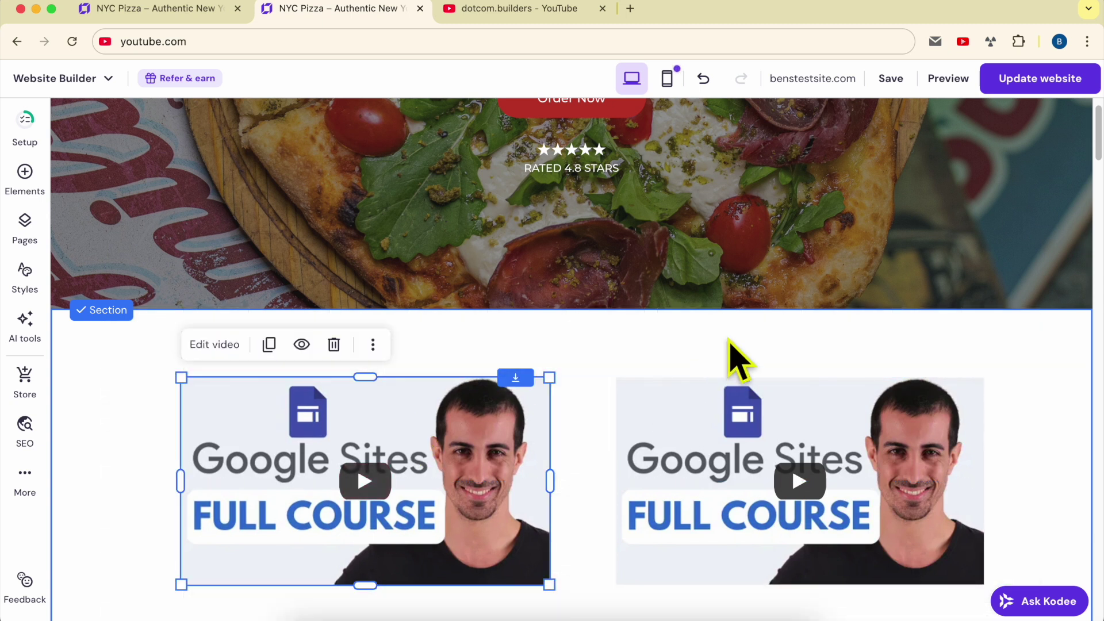
- Publish the website changes and open the live site
{"action": "left_click", "coordinate": [1059, 82]}
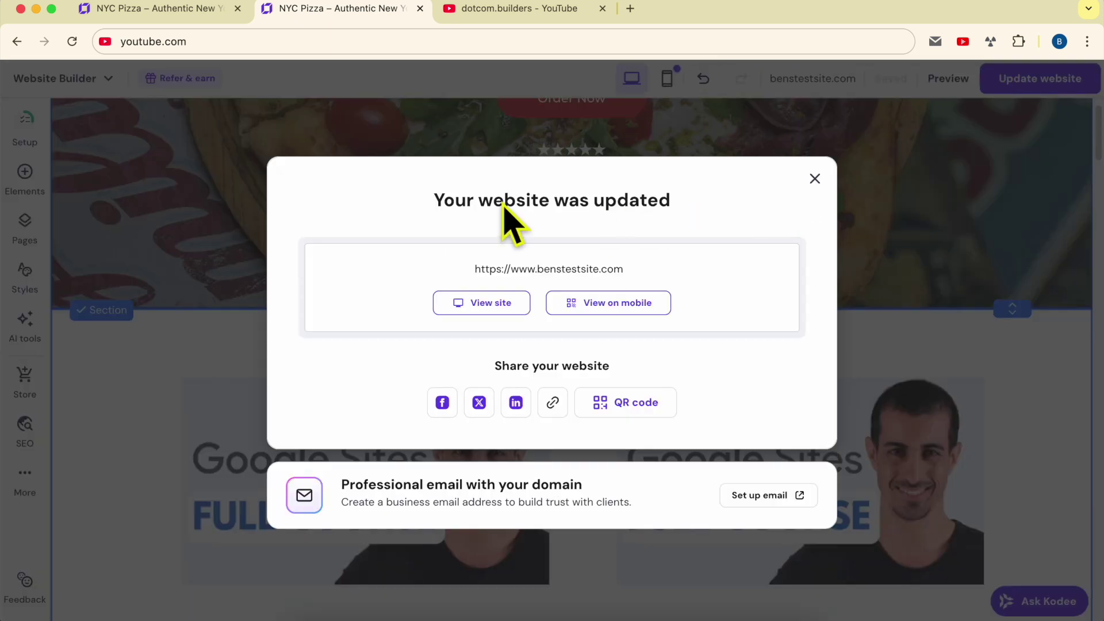
{"action": "triple_click", "coordinate": [504, 207]}
{"action": "left_click", "coordinate": [488, 328]}
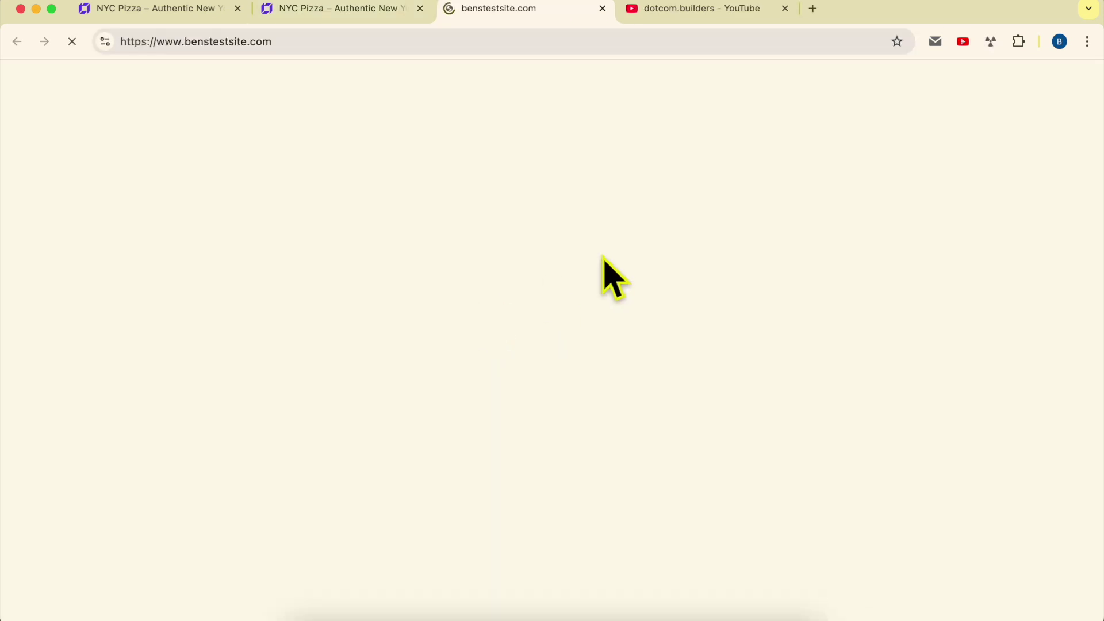
- Check how the two embedded videos play and pause on the live home page, and reload the page
{"action": "scroll", "coordinate": [696, 207], "scroll_direction": "down", "scroll_amount": 9}
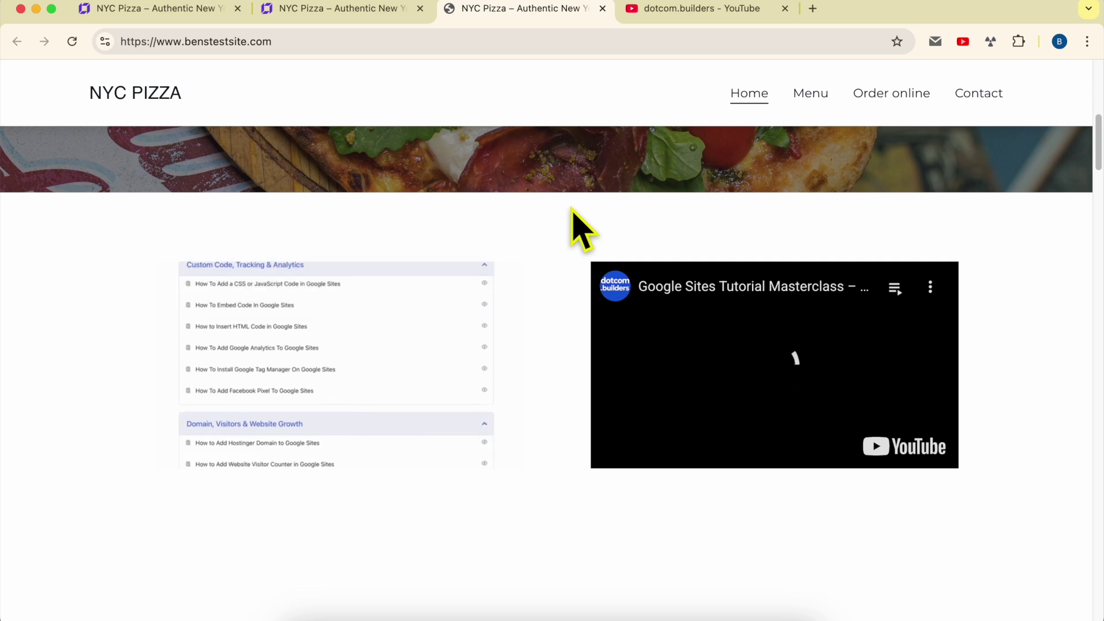
{"action": "left_click", "coordinate": [380, 371]}
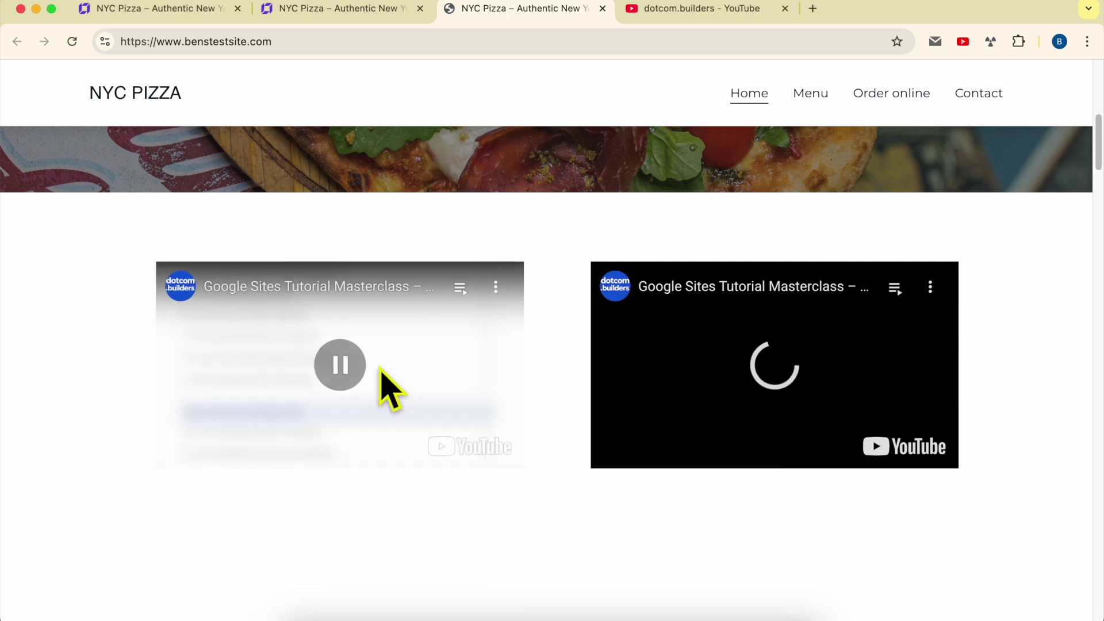
{"action": "left_click", "coordinate": [361, 362]}
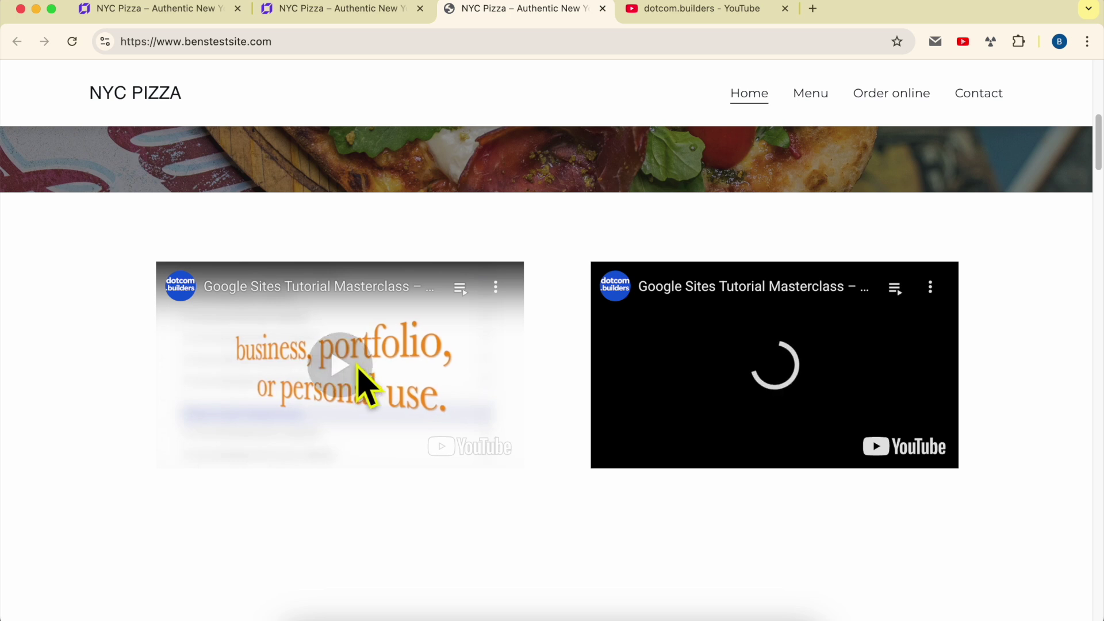
{"action": "left_click", "coordinate": [770, 374]}
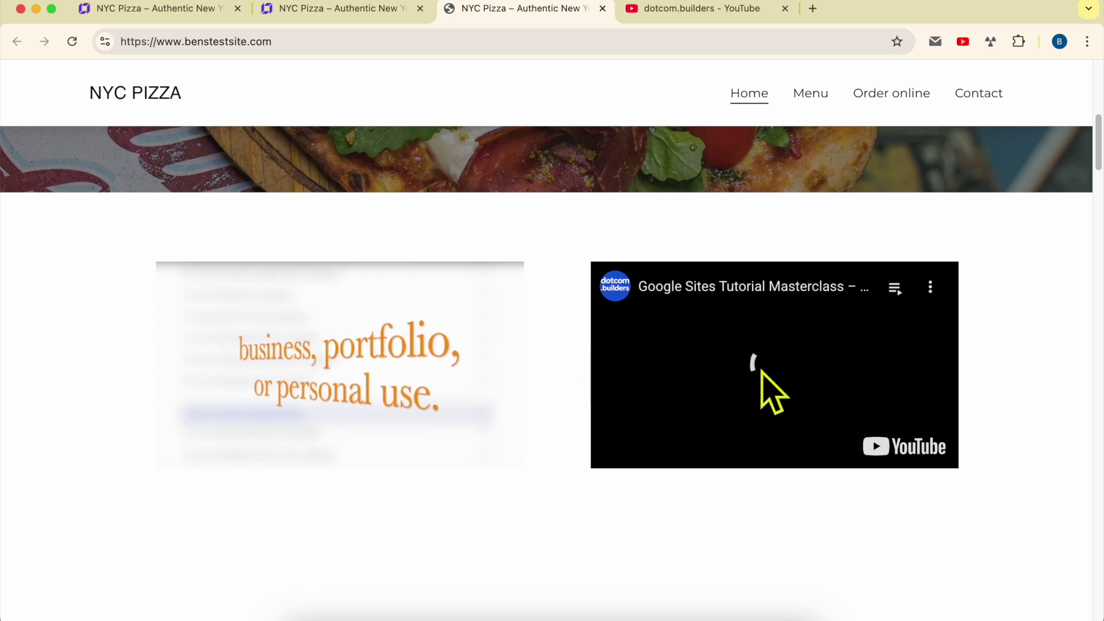
{"action": "left_click", "coordinate": [72, 42]}
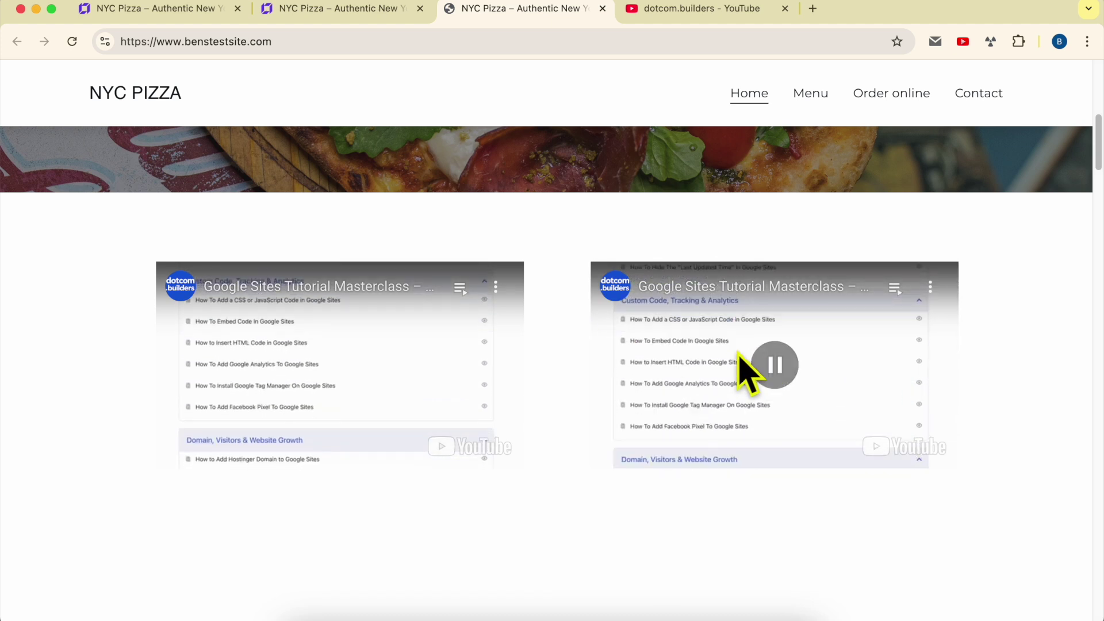
- Back in the Website Builder, turn off autoplay and turn on video controls for the right-hand video
{"action": "left_click", "coordinate": [276, 10]}
{"action": "key", "text": "Escape"}
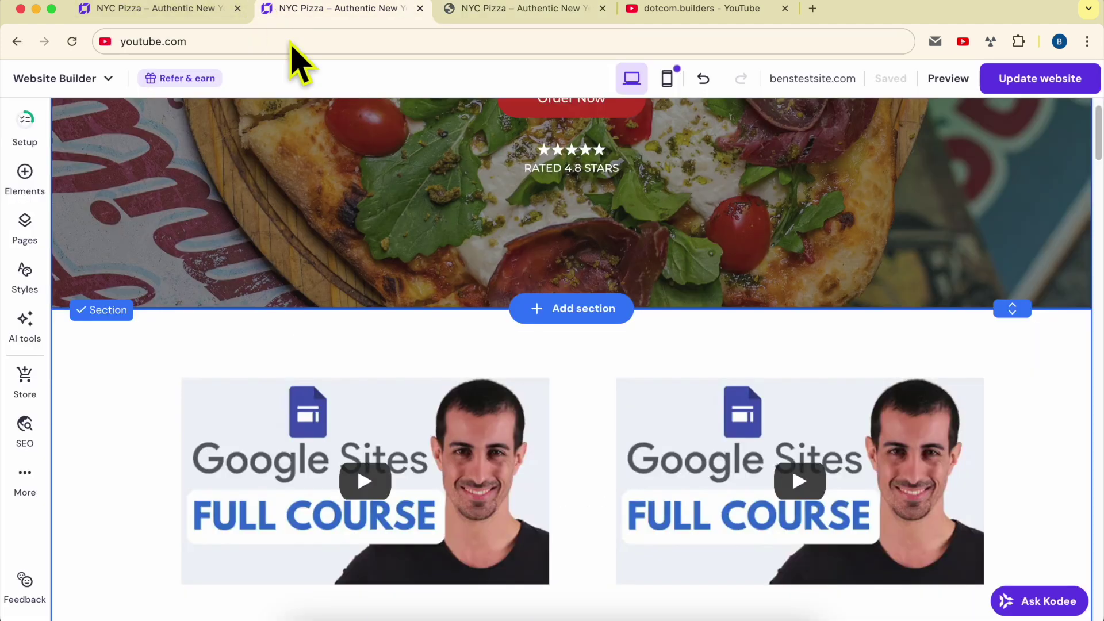
{"action": "left_click", "coordinate": [747, 426]}
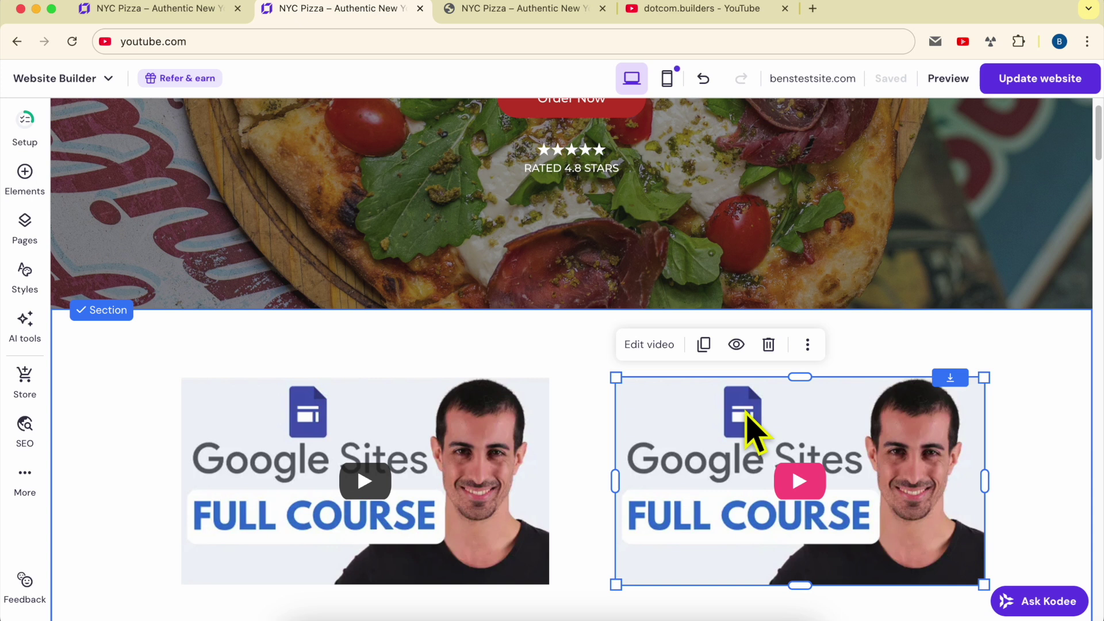
{"action": "left_click", "coordinate": [667, 348]}
{"action": "scroll", "coordinate": [1007, 552], "scroll_direction": "down", "scroll_amount": 3}
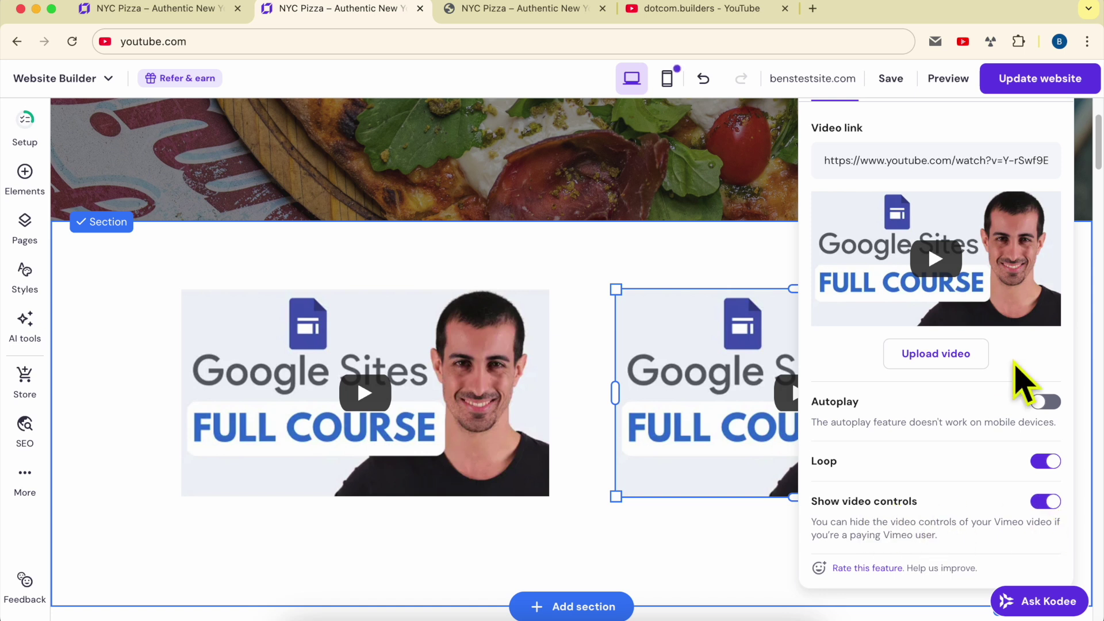
{"action": "scroll", "coordinate": [1011, 276], "scroll_direction": "up", "scroll_amount": 7}
{"action": "left_click", "coordinate": [1048, 275]}
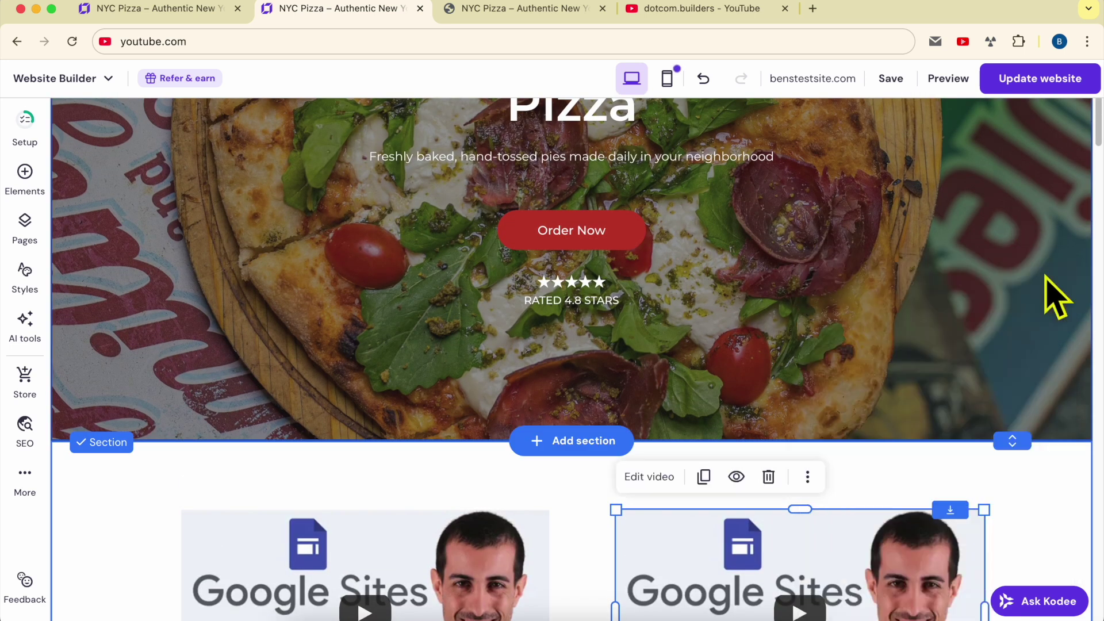
- Publish the website changes again and test the right-hand video's playback and controls on the live site
{"action": "left_click", "coordinate": [1040, 86]}
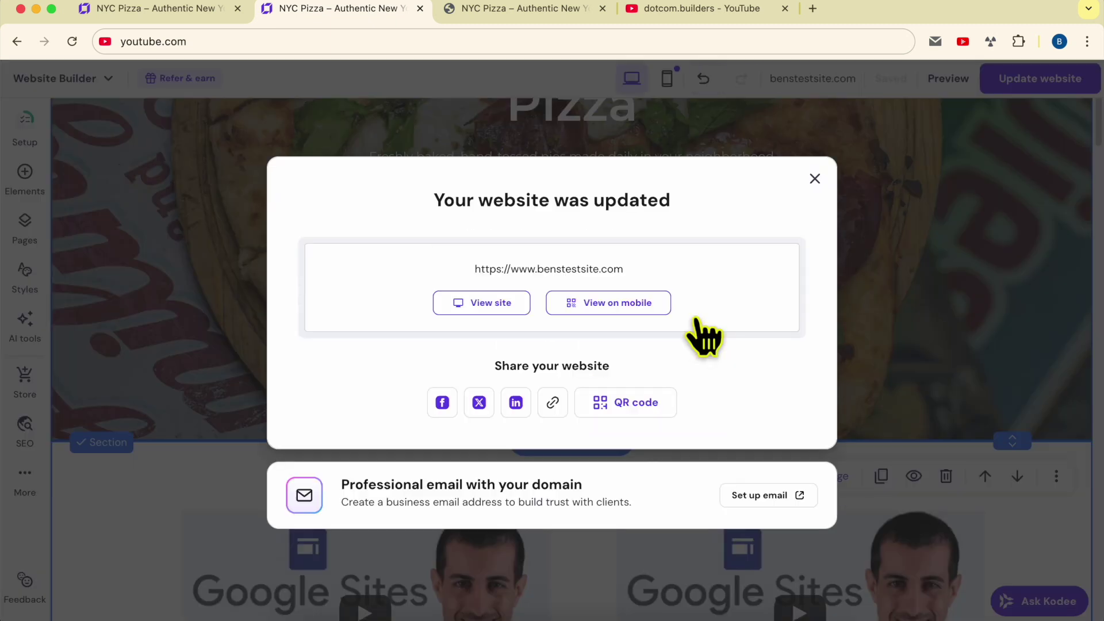
{"action": "left_click", "coordinate": [468, 304]}
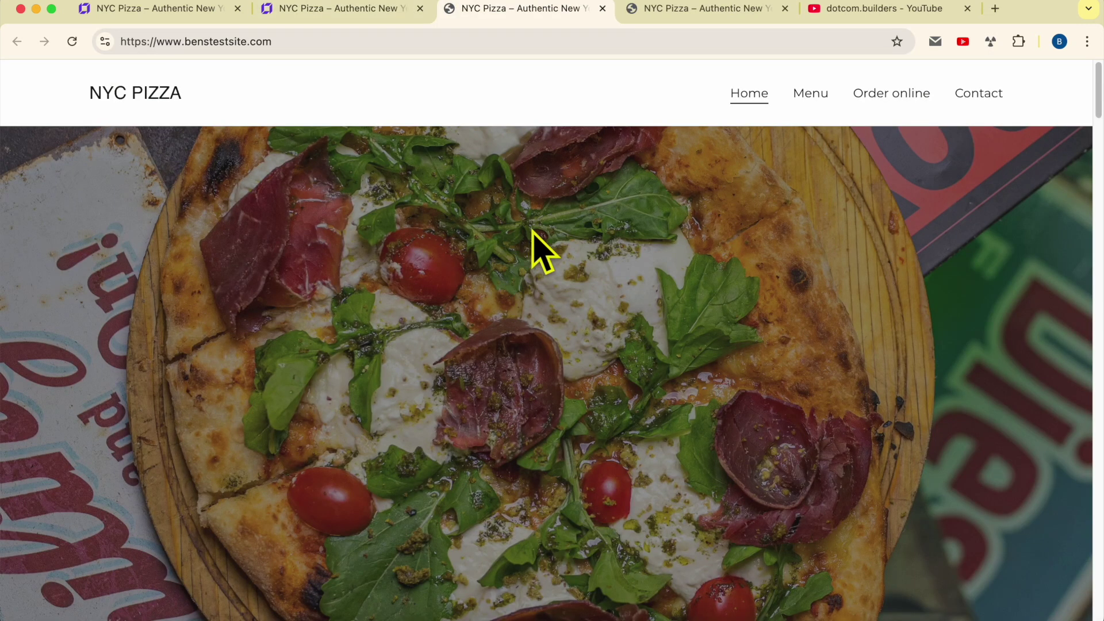
{"action": "scroll", "coordinate": [554, 247], "scroll_direction": "down", "scroll_amount": 10}
{"action": "scroll", "coordinate": [563, 253], "scroll_direction": "up", "scroll_amount": 1}
{"action": "scroll", "coordinate": [566, 255], "scroll_direction": "up", "scroll_amount": 2}
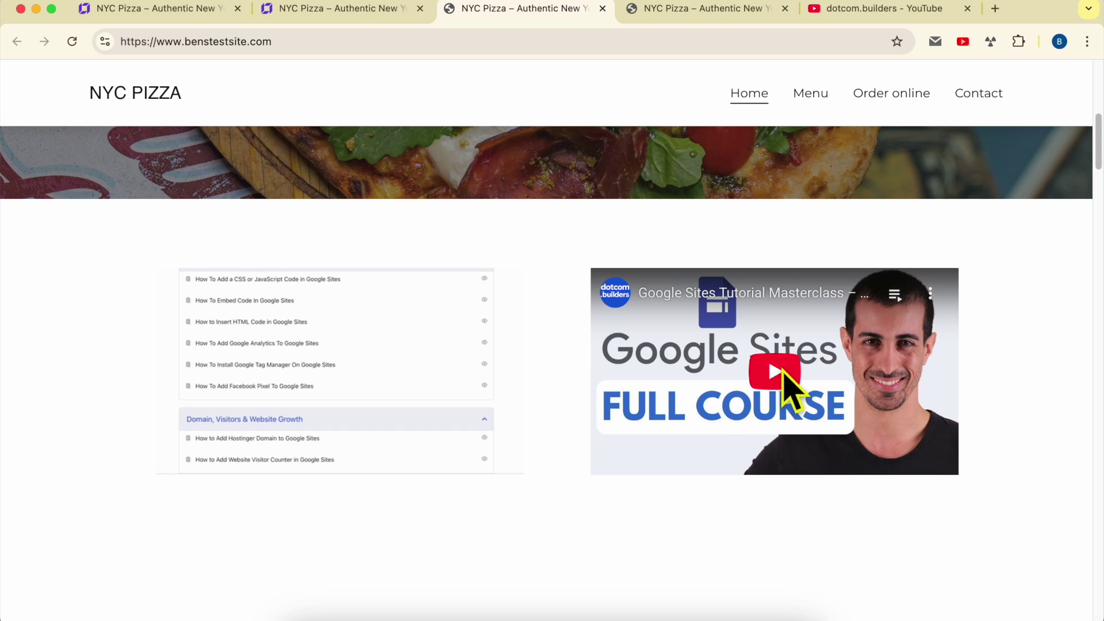
{"action": "left_click", "coordinate": [784, 371]}
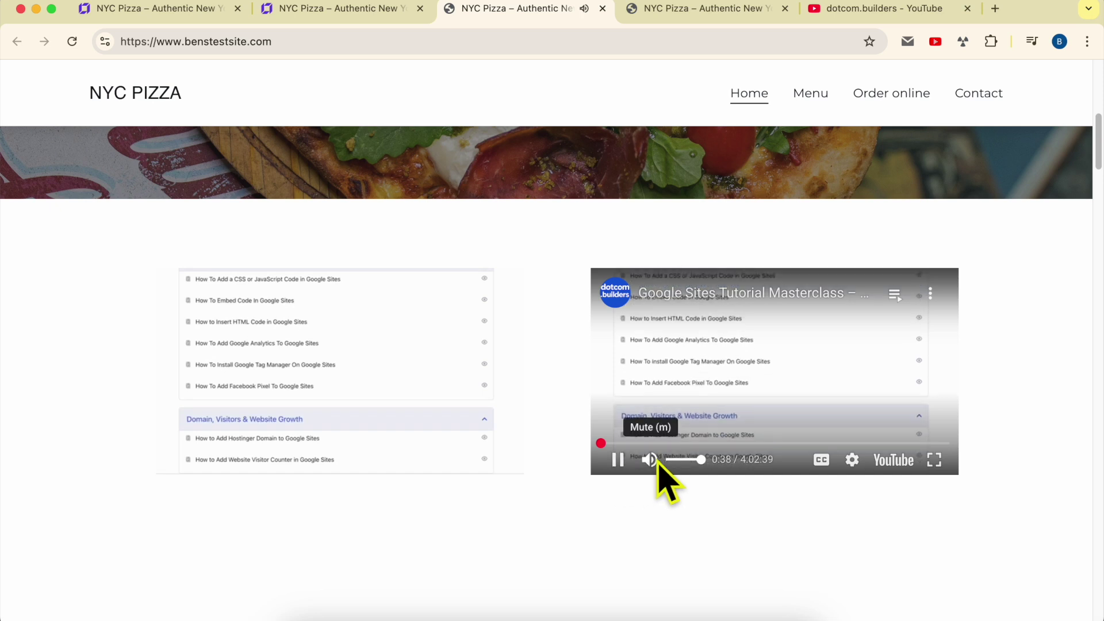
{"action": "left_click", "coordinate": [850, 394]}
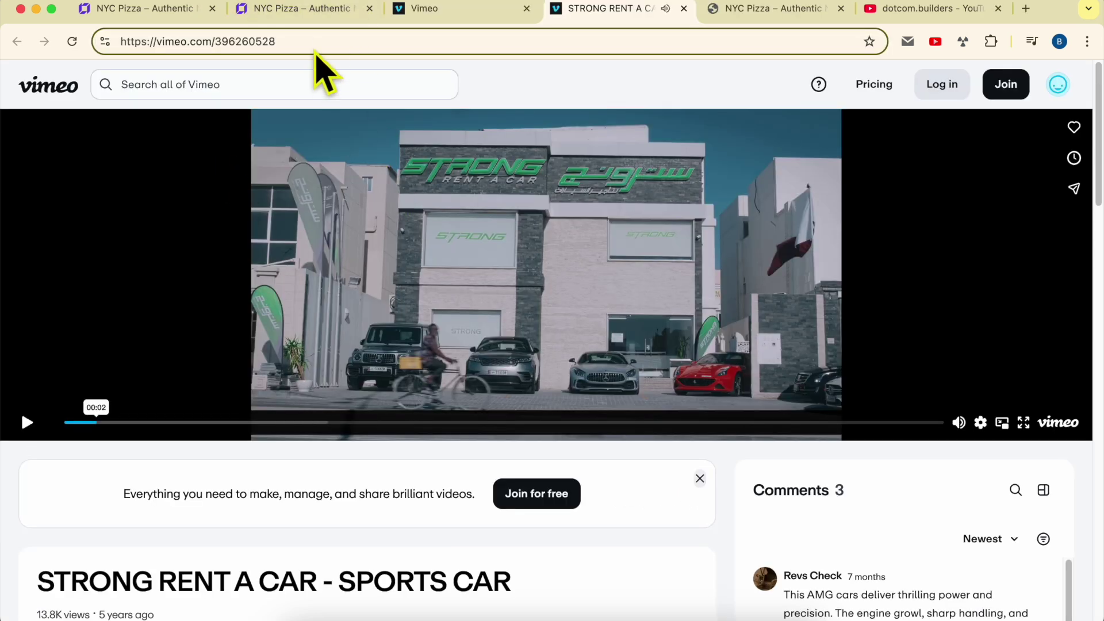
- Copy the address of the Vimeo video "STRONG RENT A CAR - SPORTS CAR" and return to the Website Builder
{"action": "right_click", "coordinate": [314, 42]}
{"action": "left_click", "coordinate": [388, 170]}
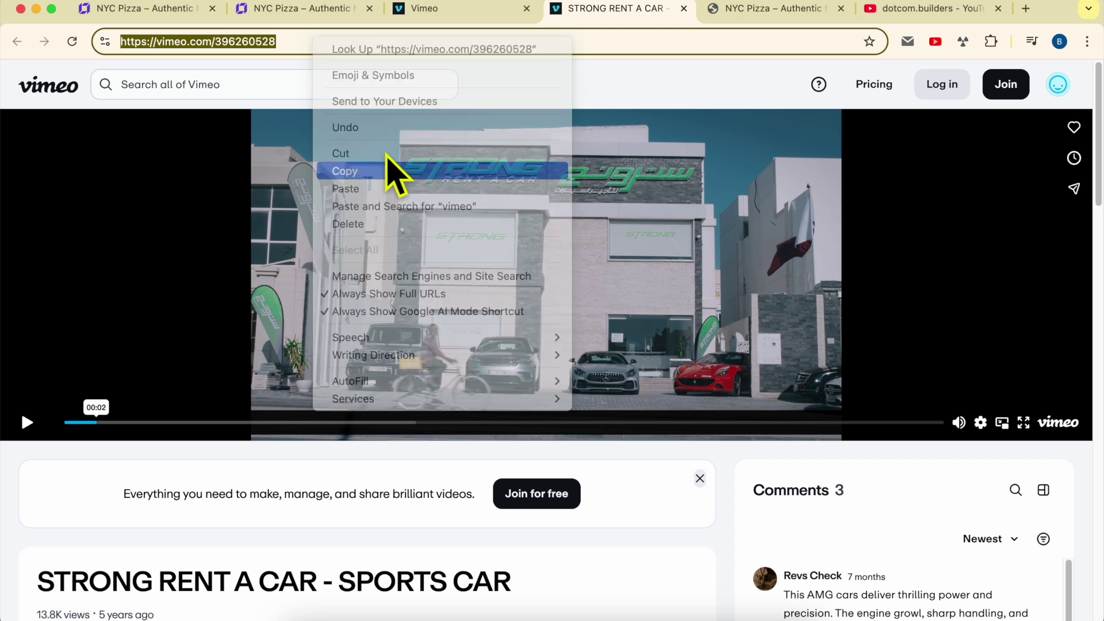
{"action": "left_click", "coordinate": [319, 16]}
{"action": "scroll", "coordinate": [616, 399], "scroll_direction": "down", "scroll_amount": 5}
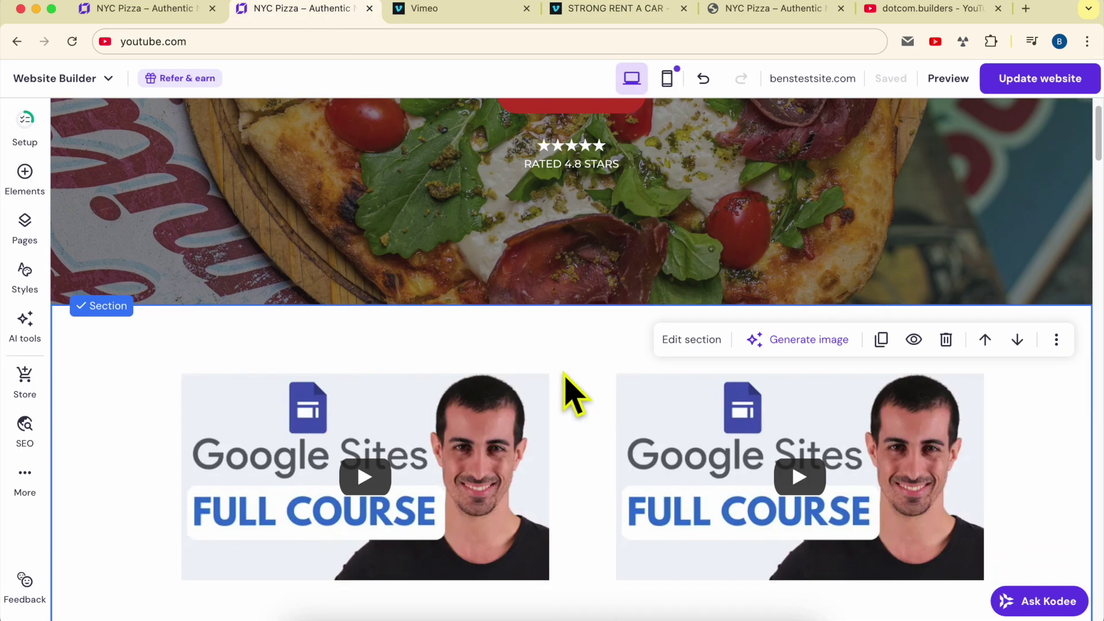
{"action": "left_click", "coordinate": [368, 385]}
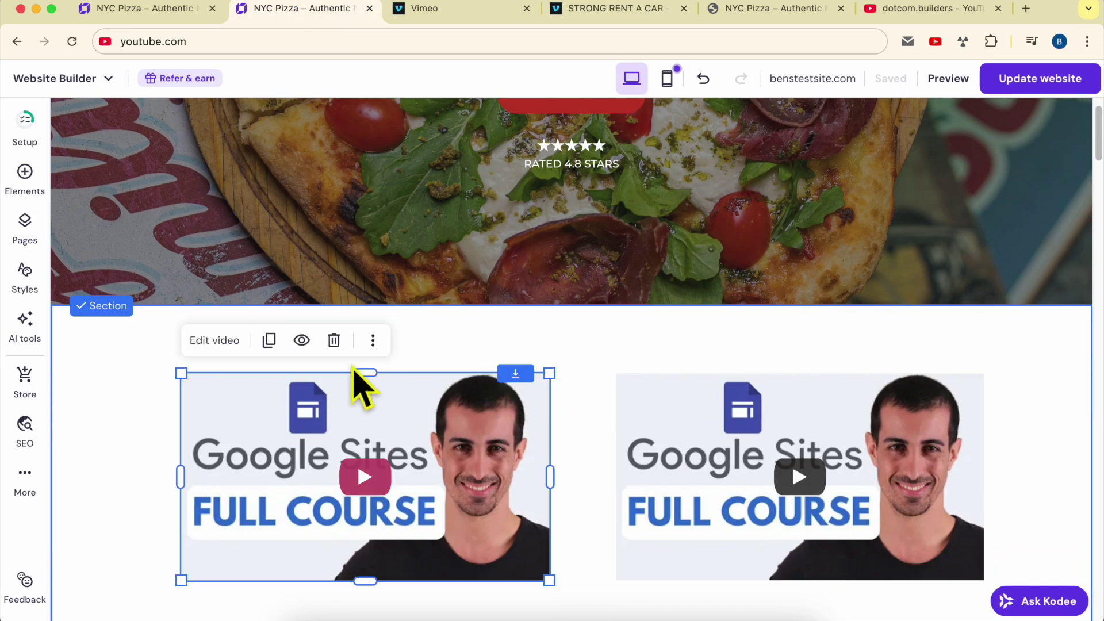
{"action": "left_click", "coordinate": [221, 341]}
{"action": "triple_click", "coordinate": [656, 250]}
{"action": "key", "text": "BackSpace"}
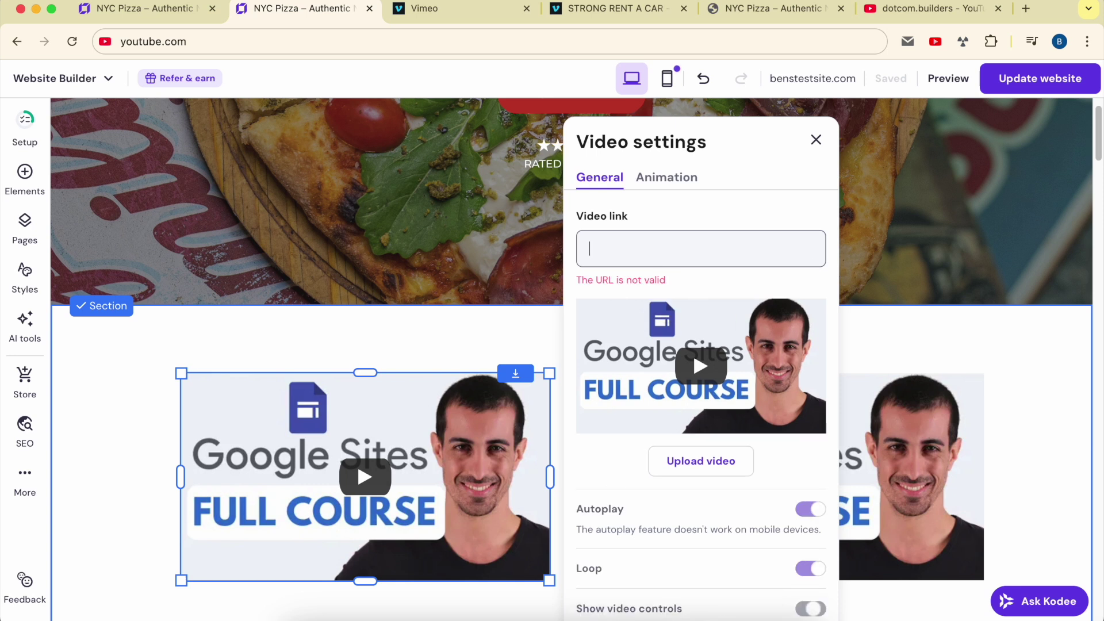
{"action": "right_click", "coordinate": [666, 245]}
{"action": "left_click", "coordinate": [726, 381]}
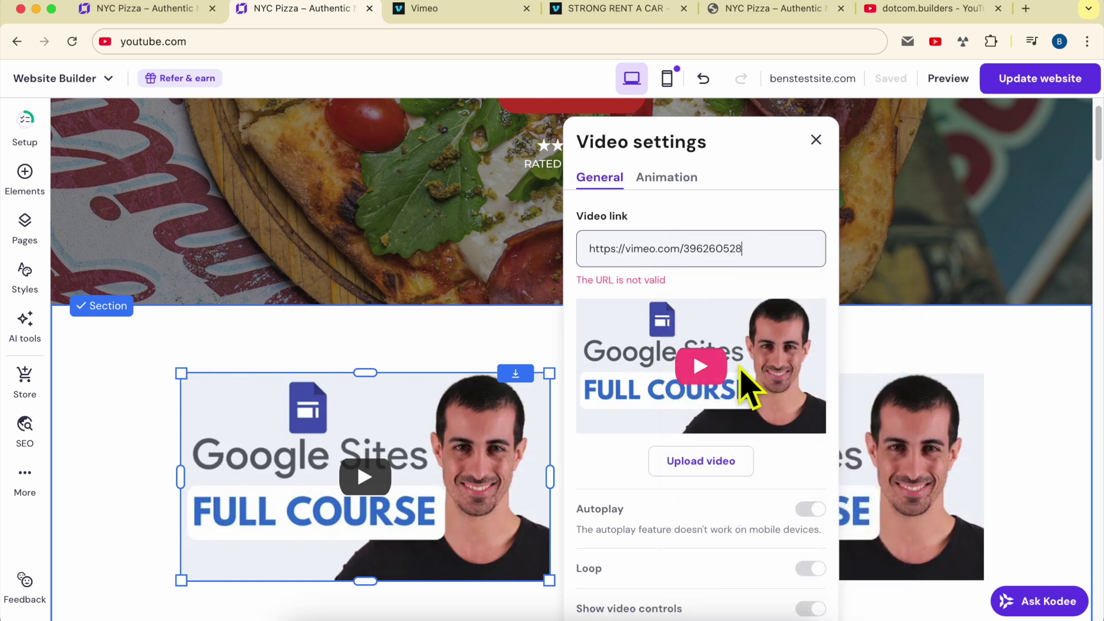
{"action": "scroll", "coordinate": [741, 422], "scroll_direction": "down", "scroll_amount": 1}
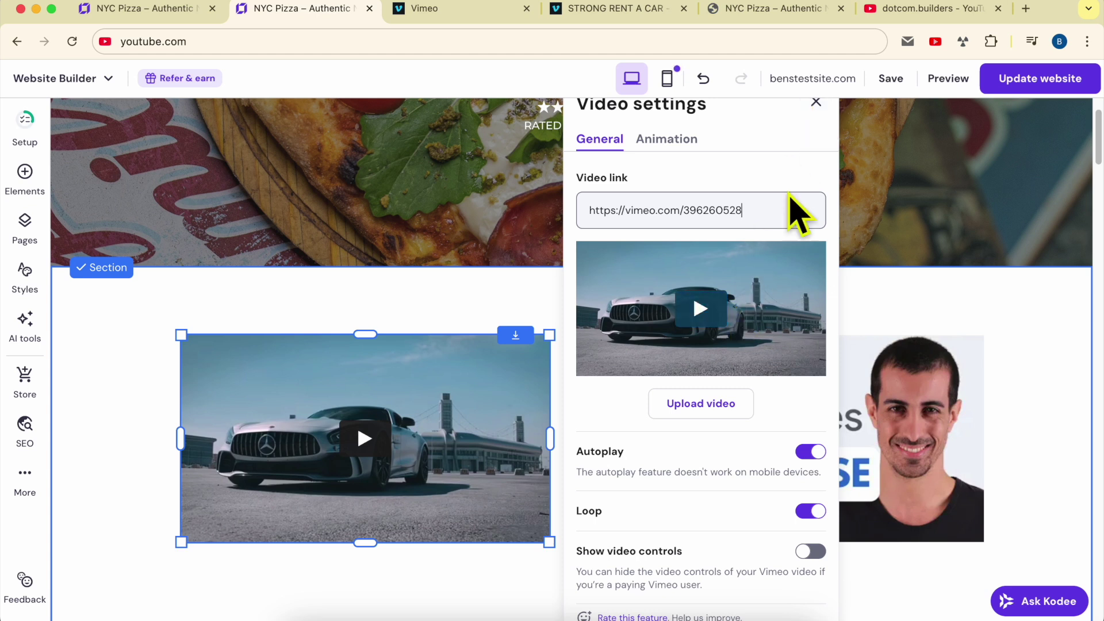
- Publish the website with the new Vimeo link and check the left-hand video's playback on the live site
{"action": "left_click", "coordinate": [816, 103]}
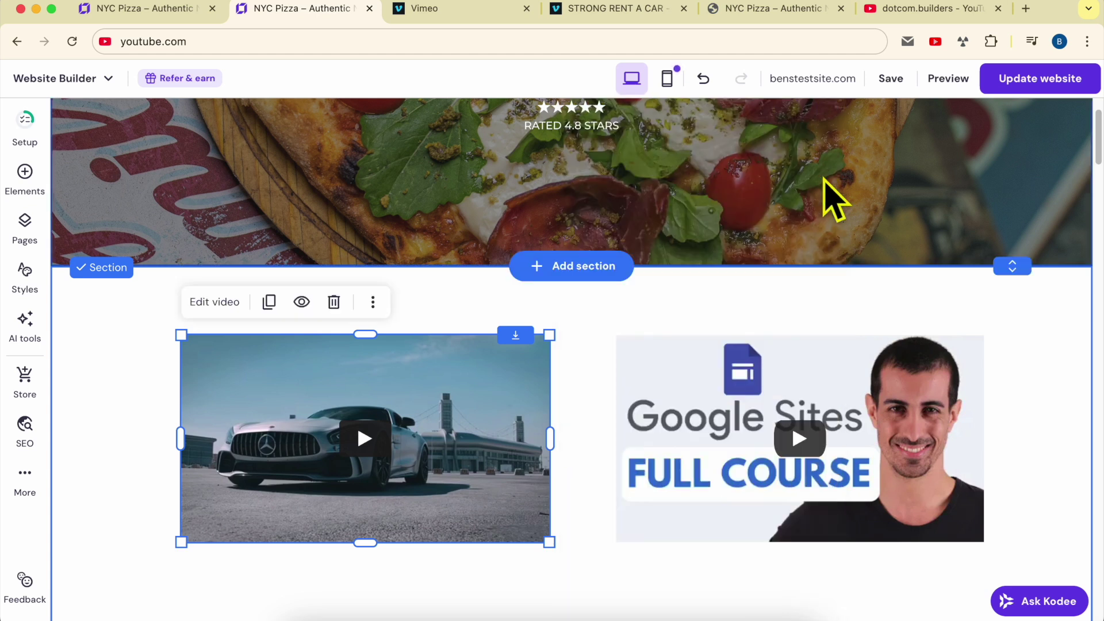
{"action": "left_click", "coordinate": [1013, 80]}
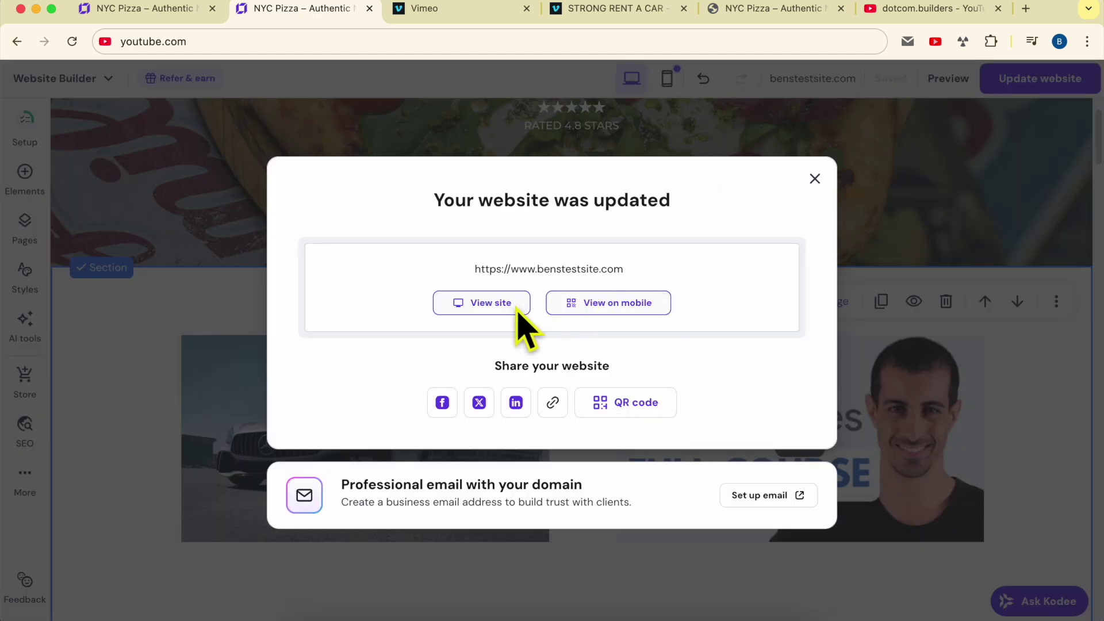
{"action": "left_click", "coordinate": [517, 303]}
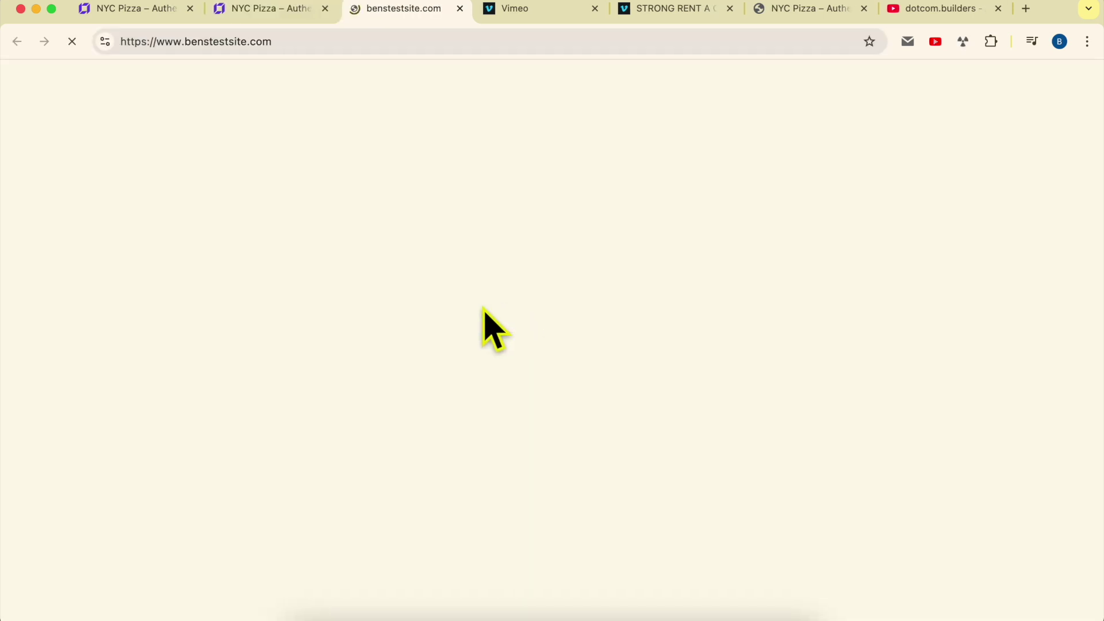
{"action": "scroll", "coordinate": [609, 315], "scroll_direction": "down", "scroll_amount": 10}
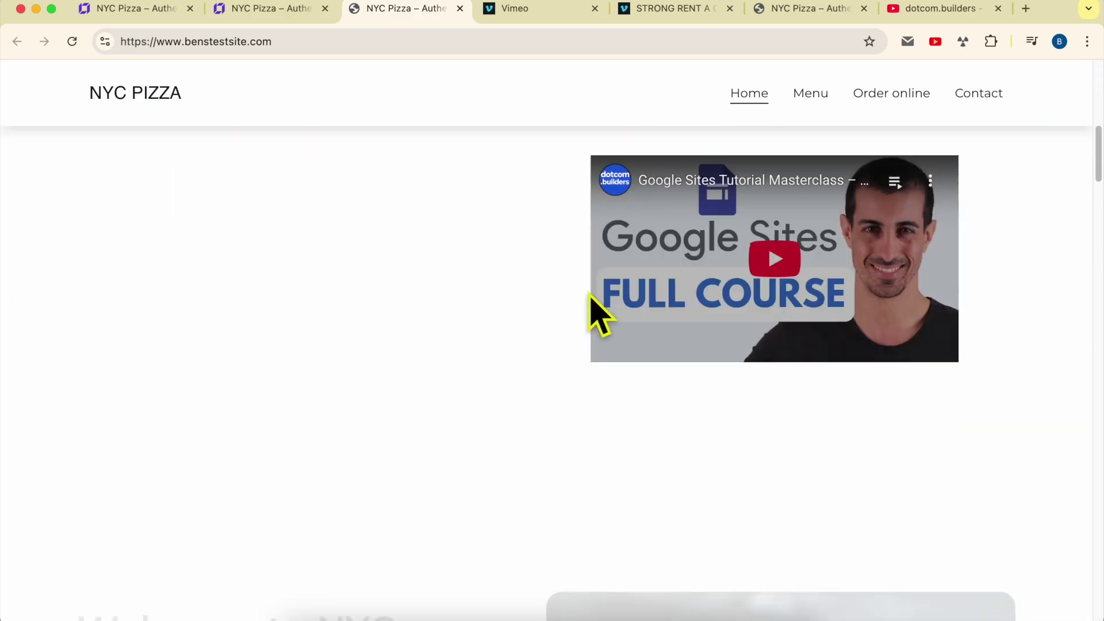
{"action": "scroll", "coordinate": [547, 333], "scroll_direction": "up", "scroll_amount": 3}
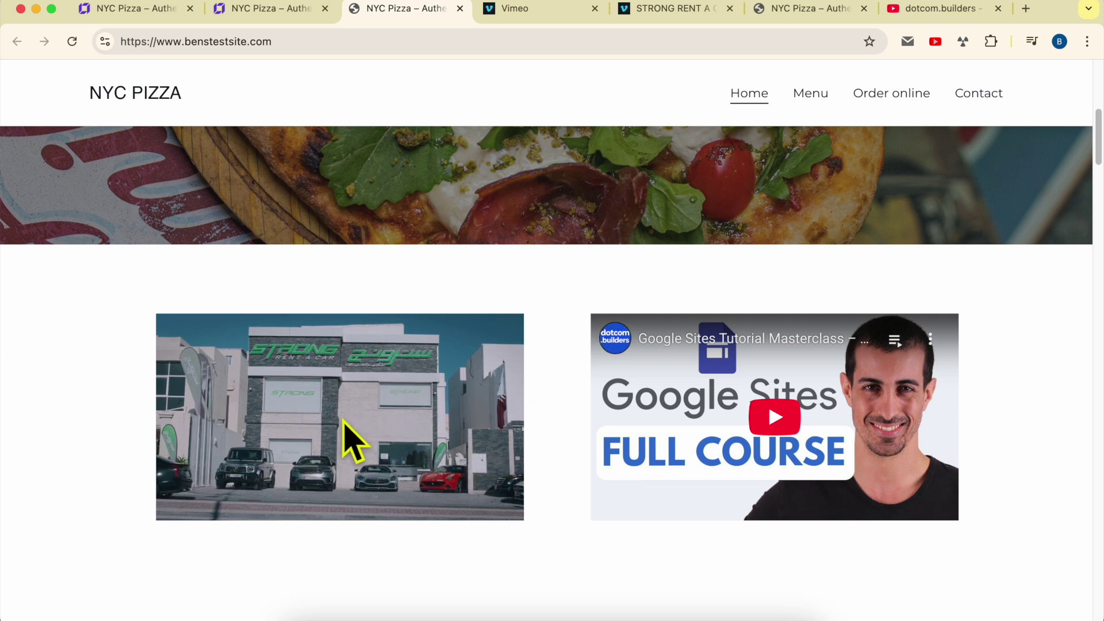
- Back in the Website Builder, turn on video controls for the left-hand Vimeo video
{"action": "left_click", "coordinate": [272, 10]}
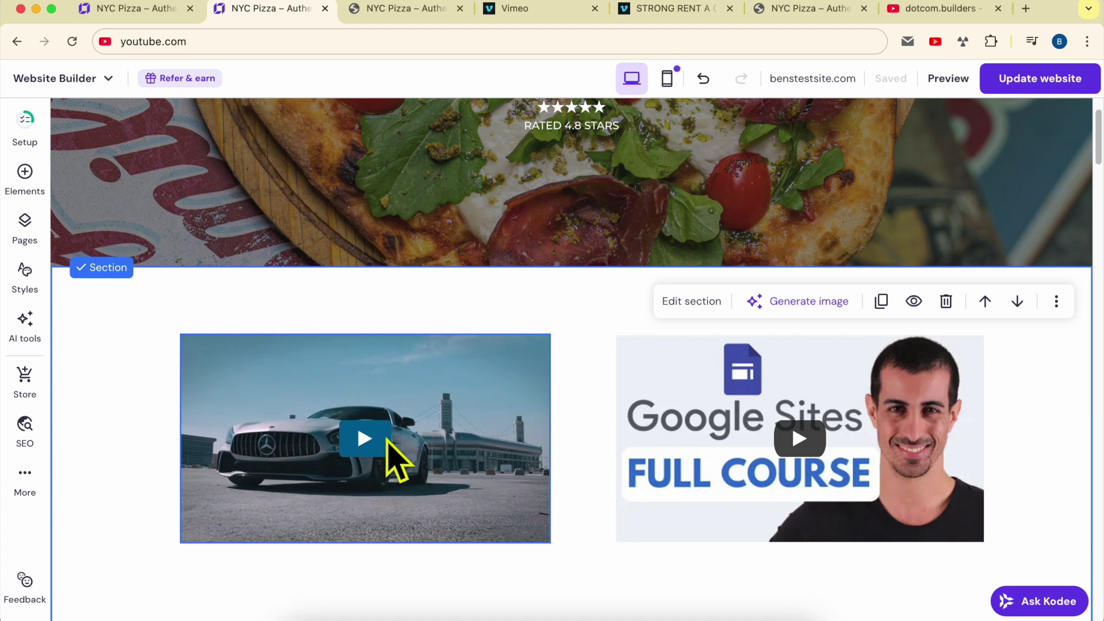
{"action": "left_click", "coordinate": [326, 382]}
{"action": "left_click", "coordinate": [213, 303]}
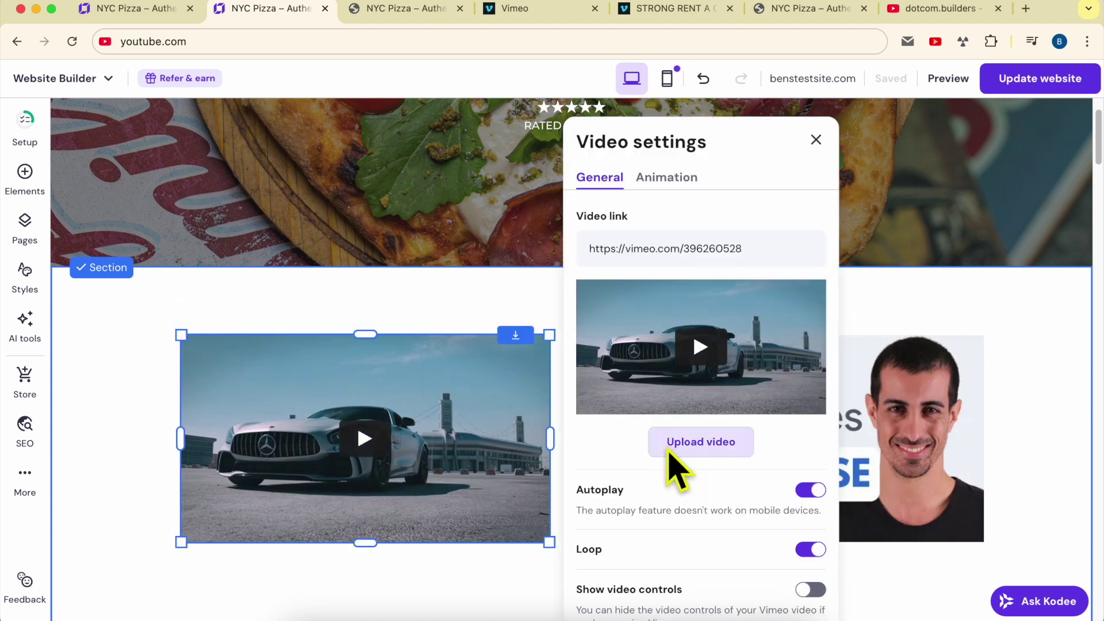
{"action": "scroll", "coordinate": [677, 468], "scroll_direction": "down", "scroll_amount": 3}
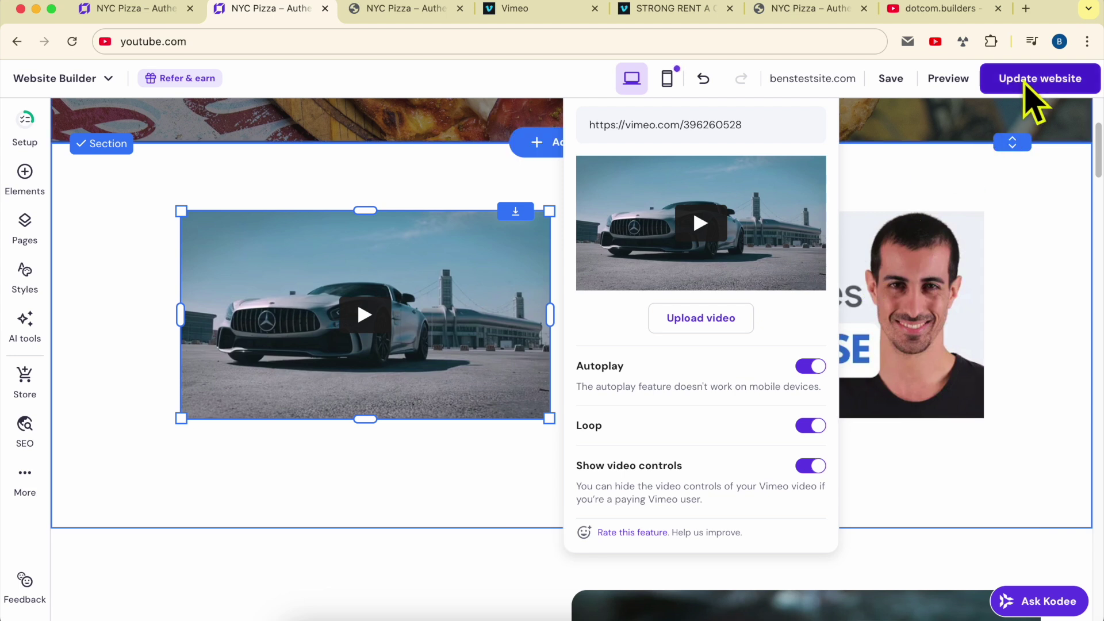
{"action": "scroll", "coordinate": [908, 172], "scroll_direction": "up", "scroll_amount": 4}
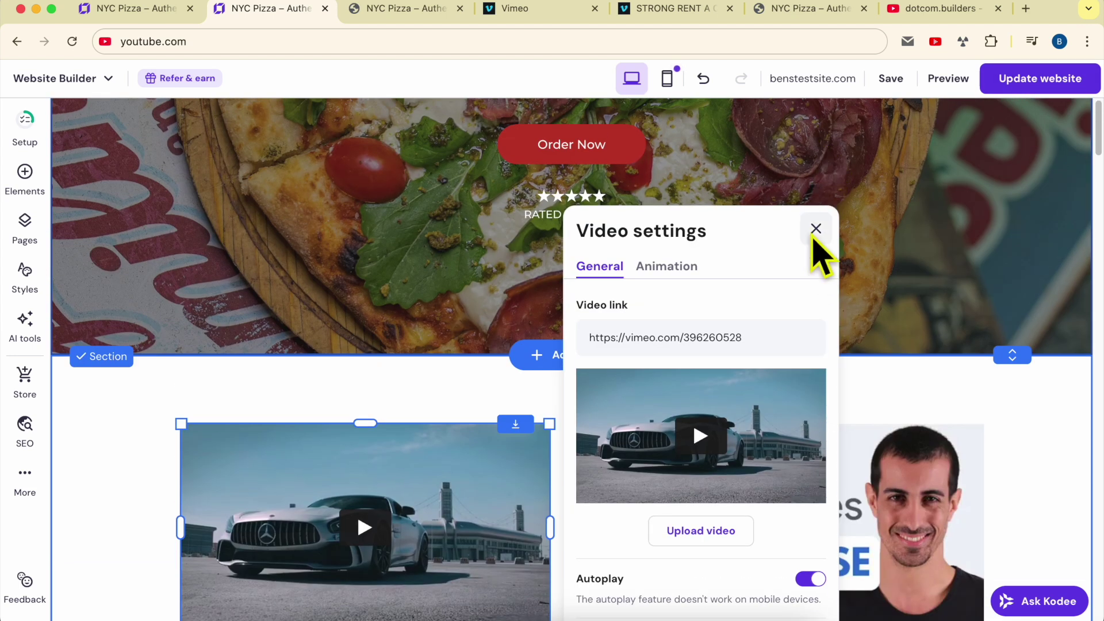
{"action": "left_click", "coordinate": [816, 229]}
- Publish the website update, open the live site and pause the left-hand Vimeo video to test its controls
{"action": "left_click", "coordinate": [1015, 83]}
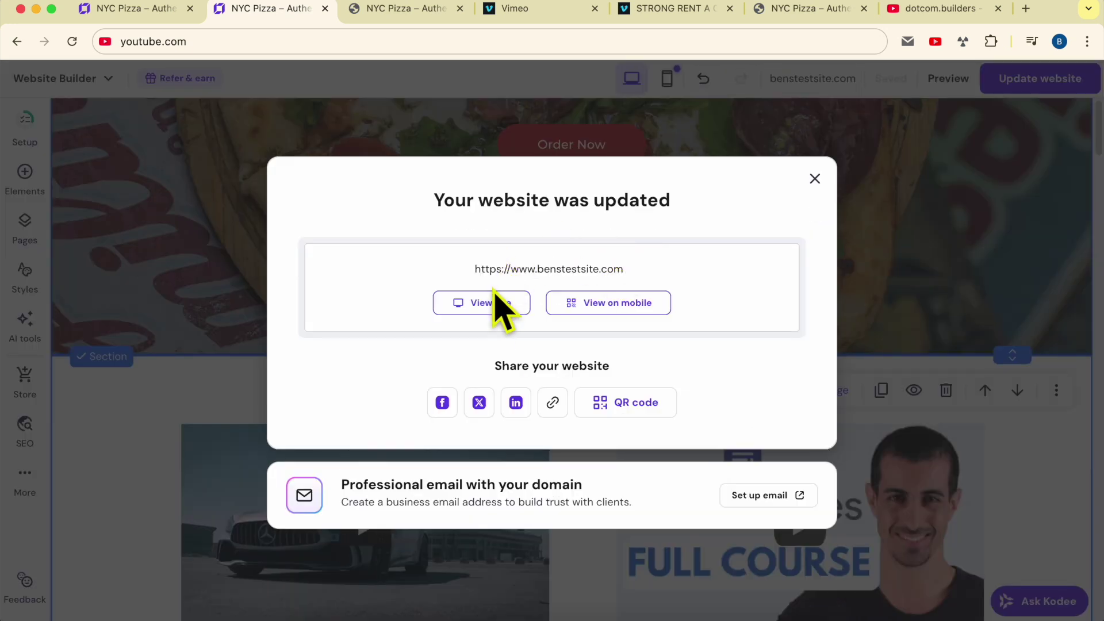
{"action": "left_click", "coordinate": [490, 303]}
{"action": "scroll", "coordinate": [530, 320], "scroll_direction": "down", "scroll_amount": 5}
{"action": "scroll", "coordinate": [529, 309], "scroll_direction": "down", "scroll_amount": 2}
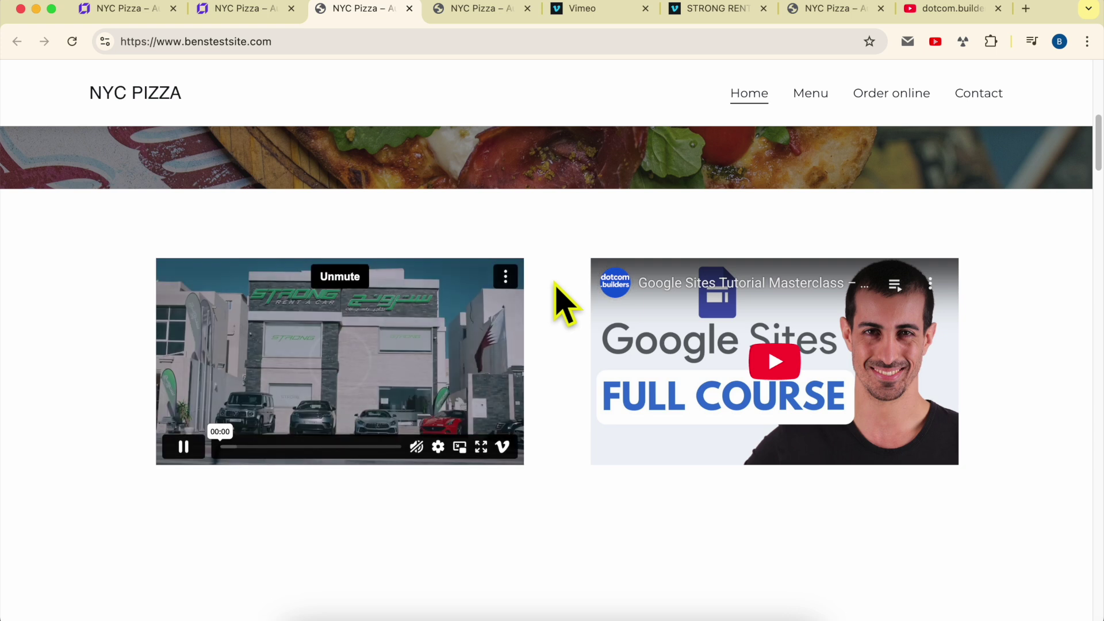
{"action": "left_click", "coordinate": [407, 353]}
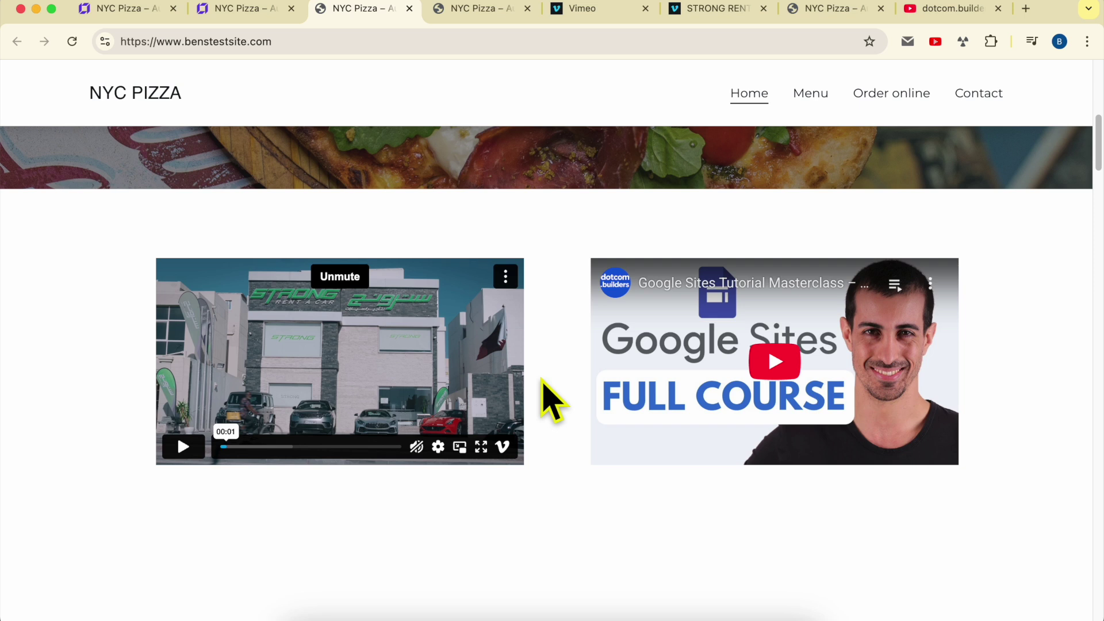
{"action": "scroll", "coordinate": [550, 401], "scroll_direction": "up", "scroll_amount": 1}
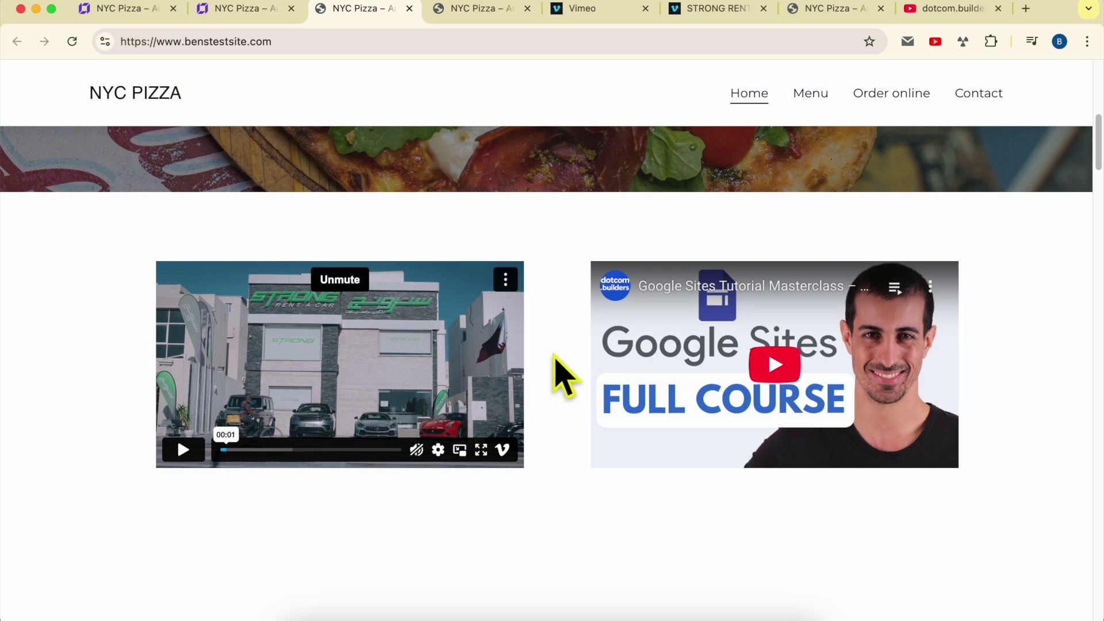